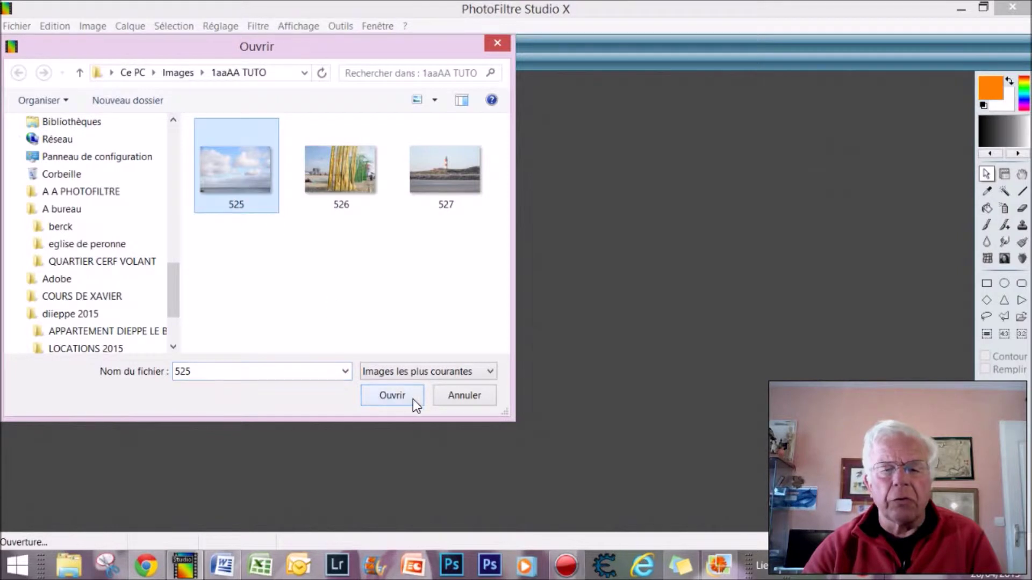
Open photo 525 and raise the minimum input level of its luminosity histogram to 99
left_click(411, 399)
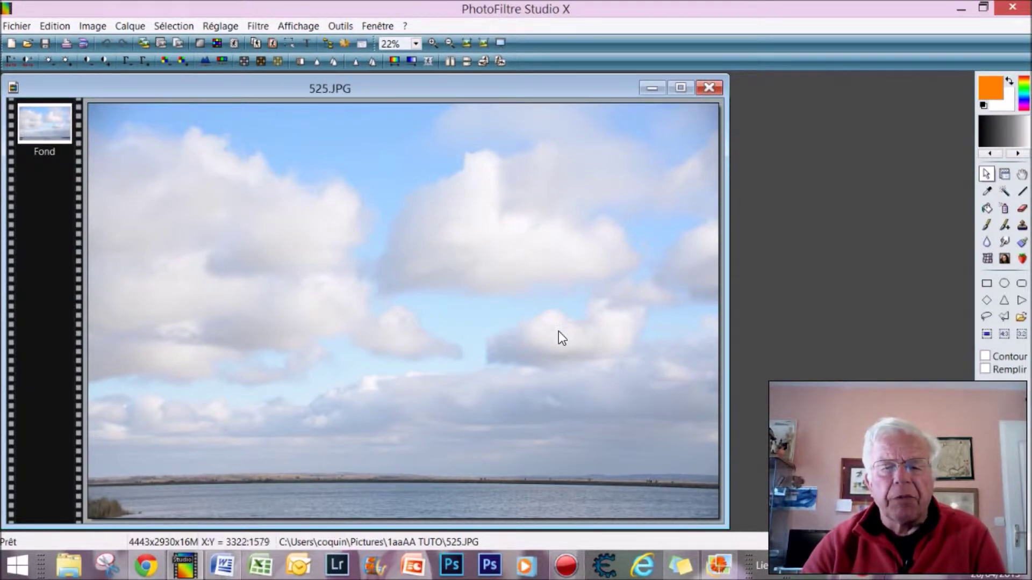
left_click(205, 63)
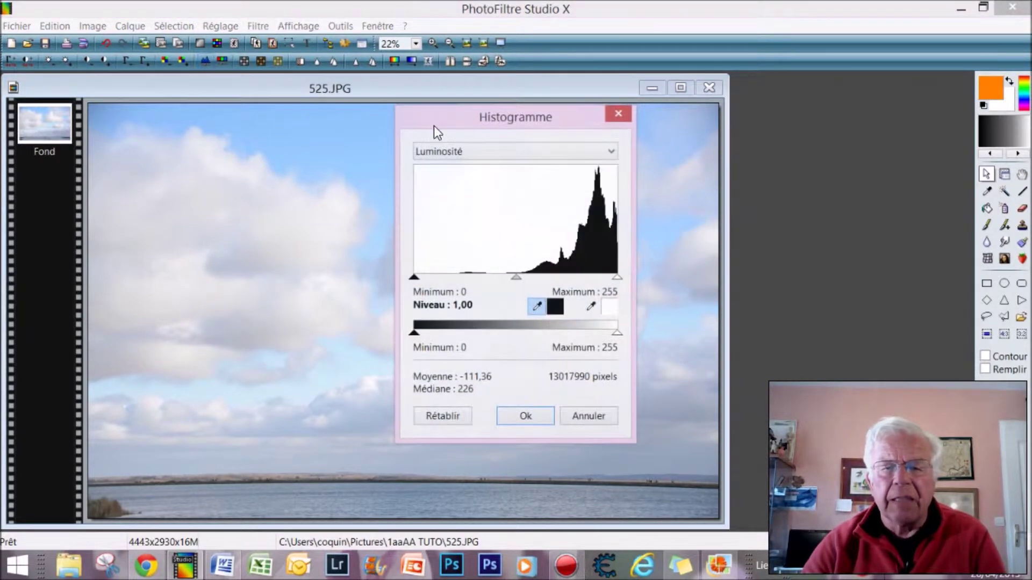
left_click_drag(463, 119, 797, 81)
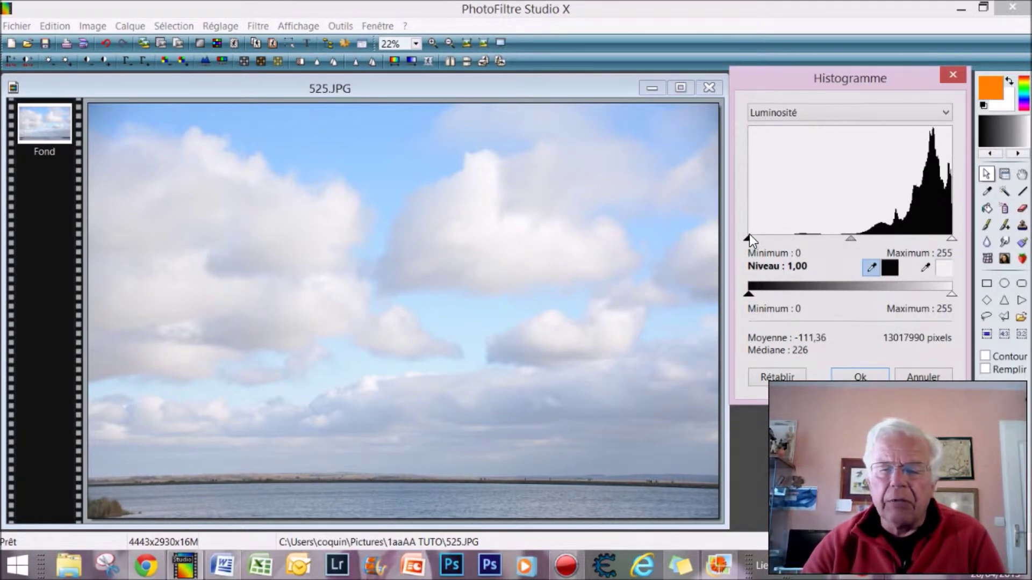
left_click_drag(749, 238, 788, 237)
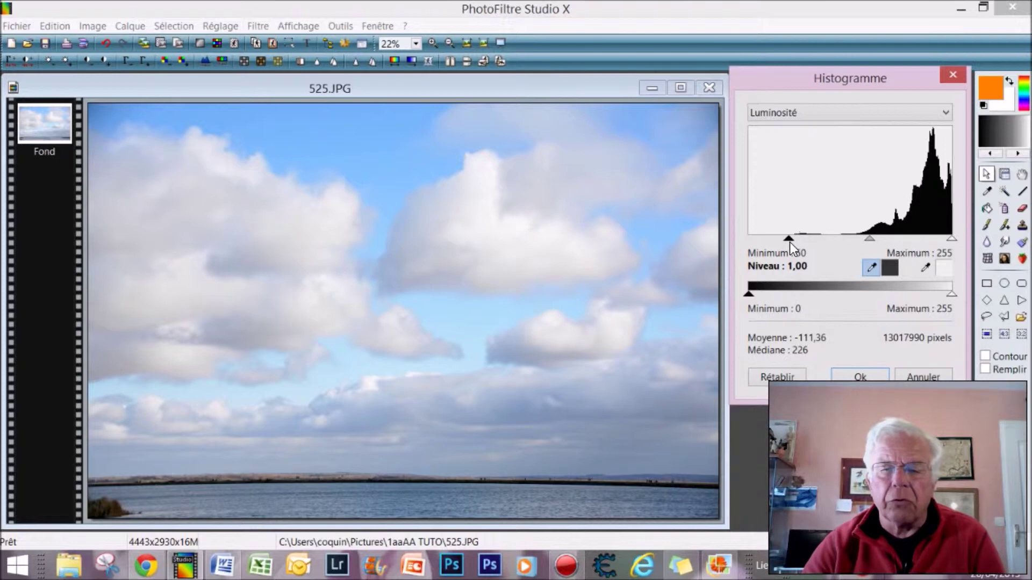
left_click_drag(788, 237, 827, 237)
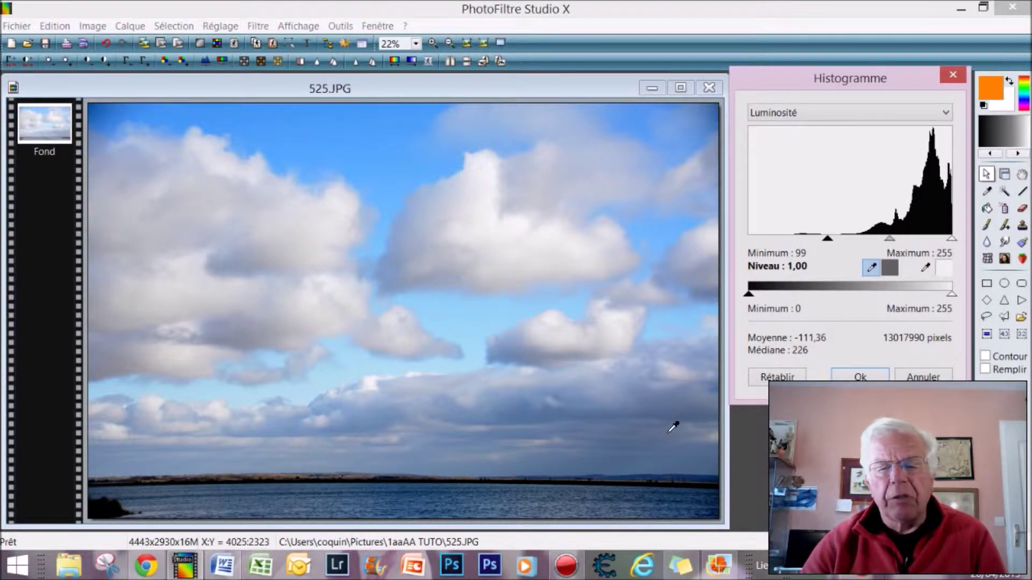
left_click(848, 378)
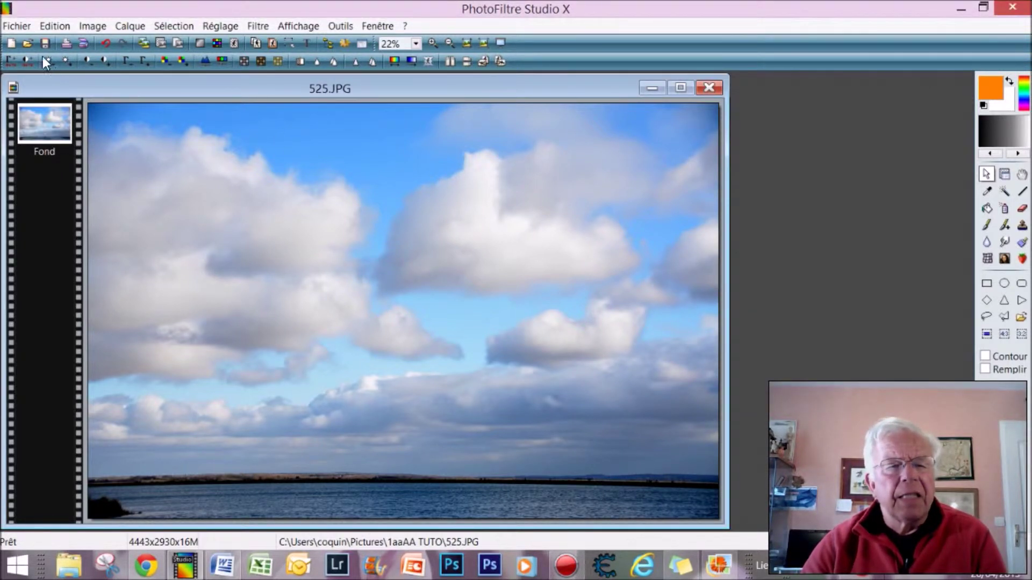
Save the adjusted sky photo as a new JPEG named 525A with compression 90, standard format and EXIF/IPTC information kept
left_click(13, 22)
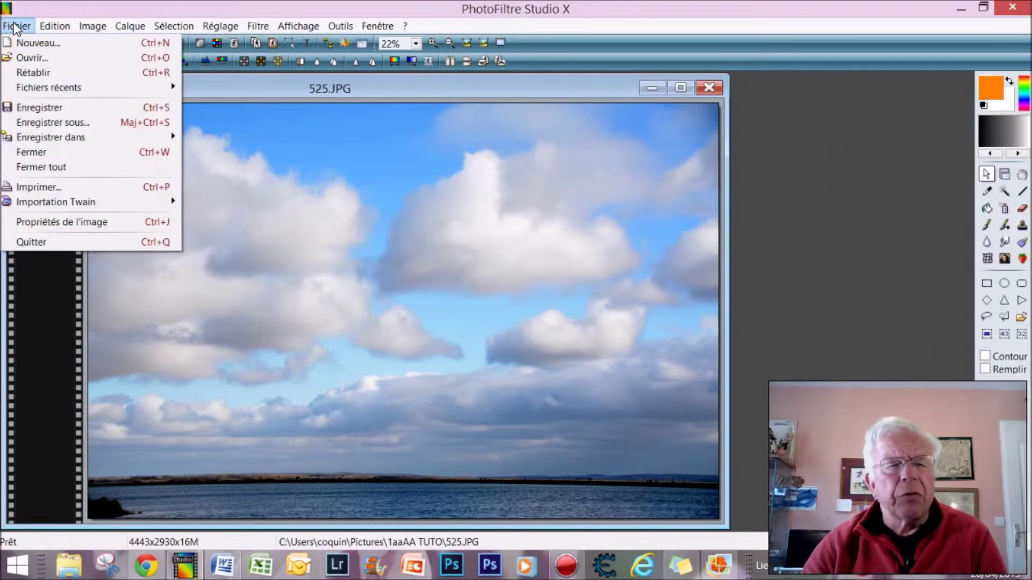
left_click(31, 121)
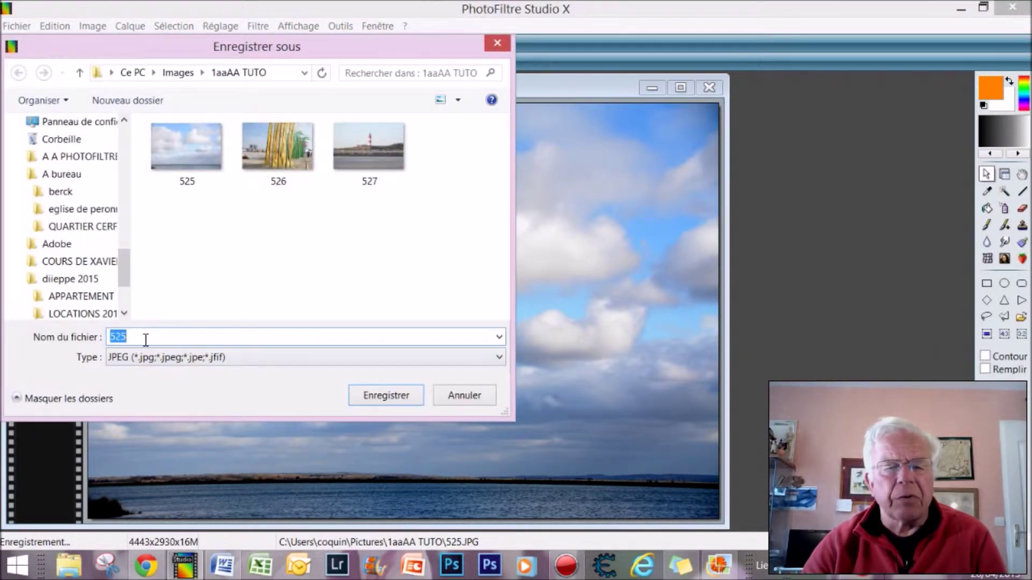
left_click(125, 336)
type("A")
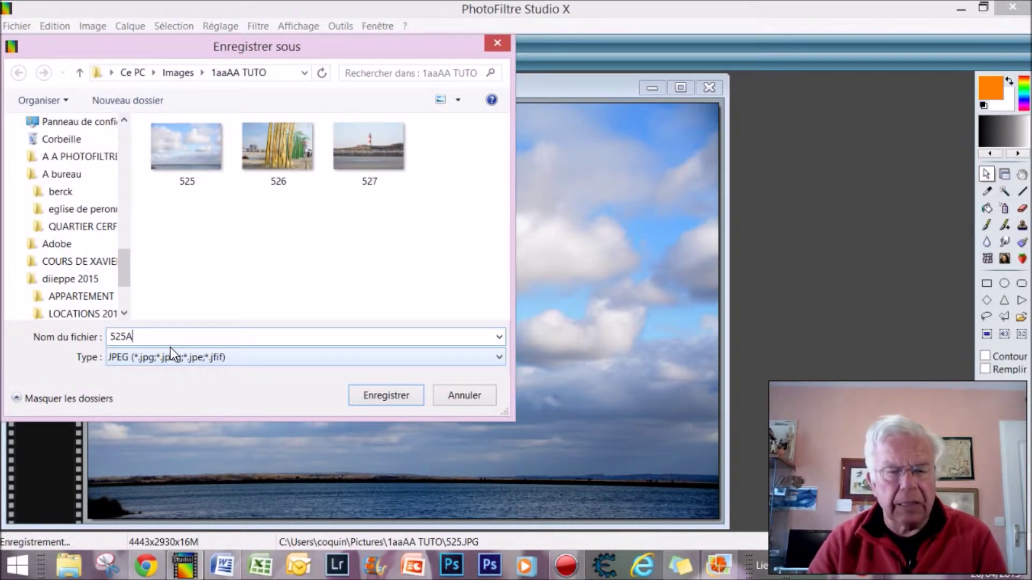
left_click(384, 398)
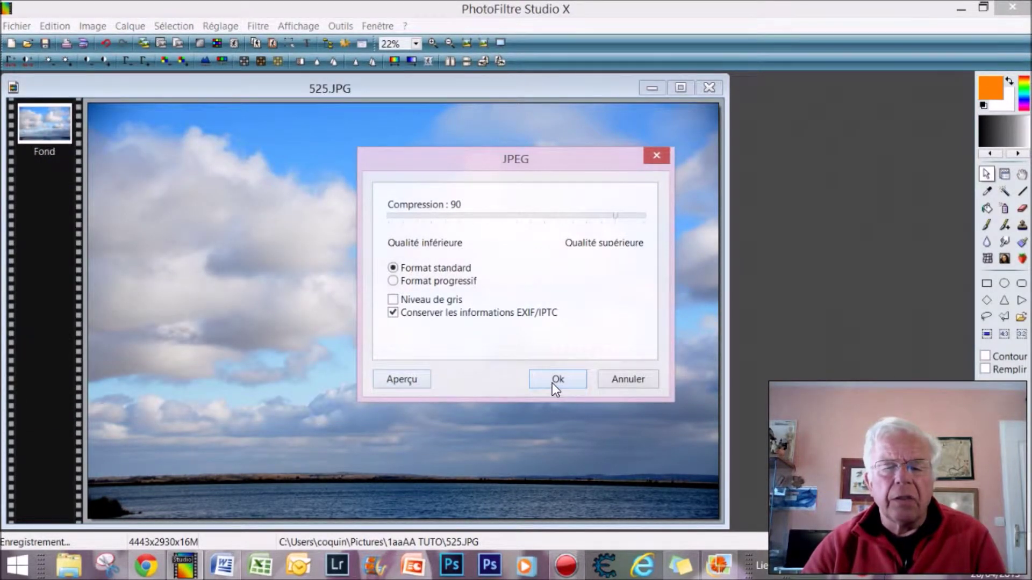
left_click(556, 378)
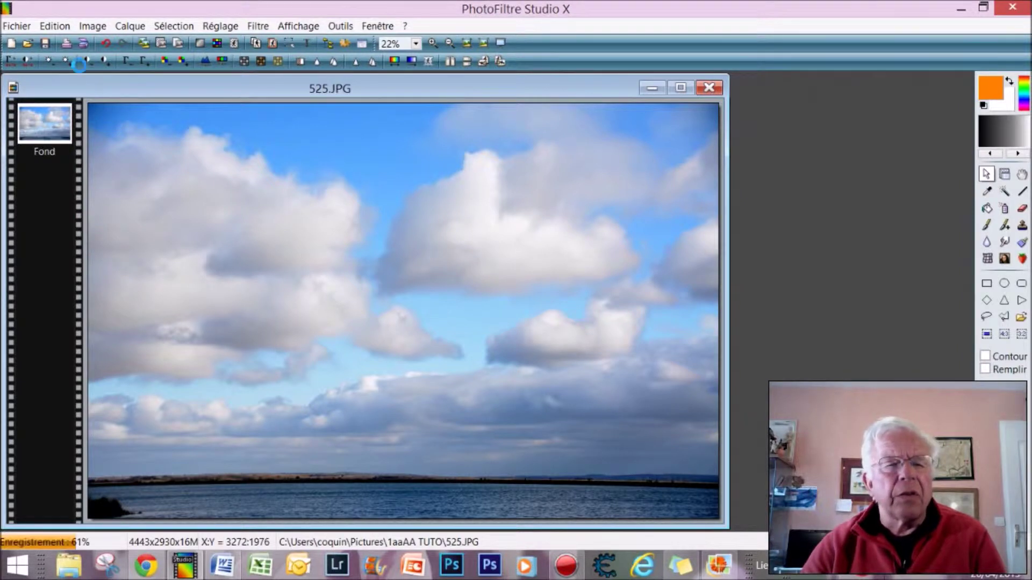
Preview the original photo 525 and the edited 525A one after the other in the photo gallery to compare them
left_click(27, 44)
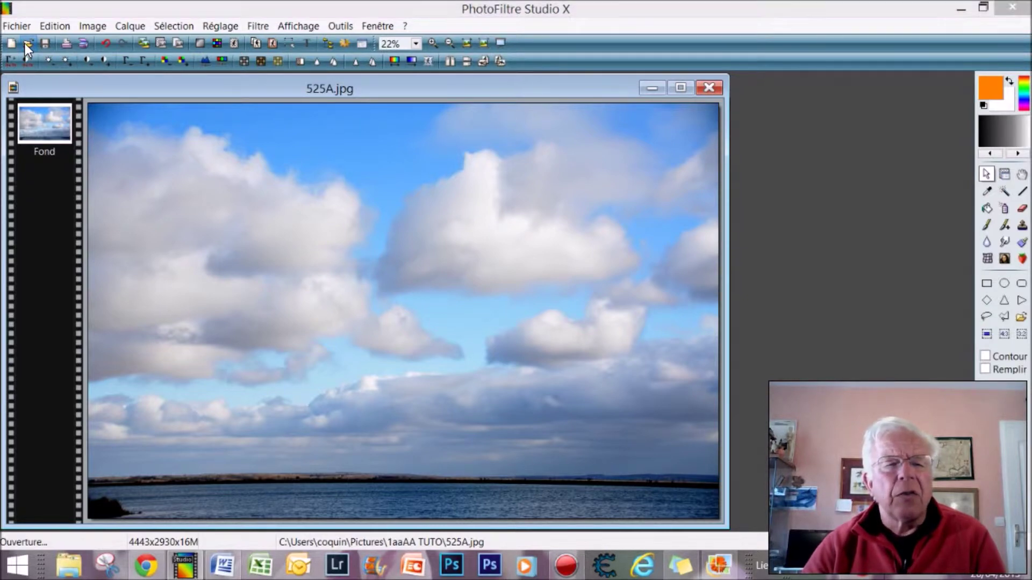
left_click(217, 162)
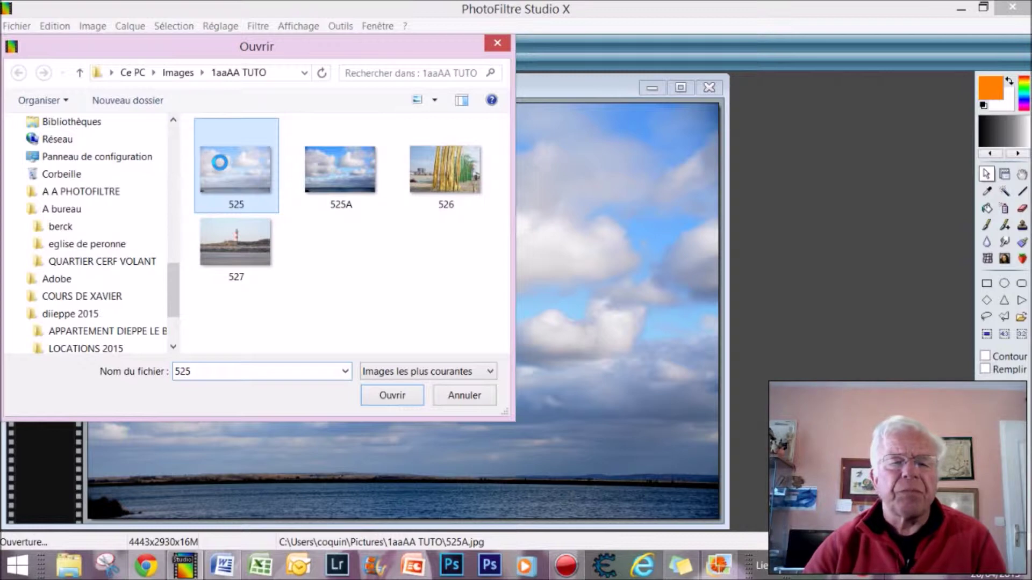
right_click(218, 162)
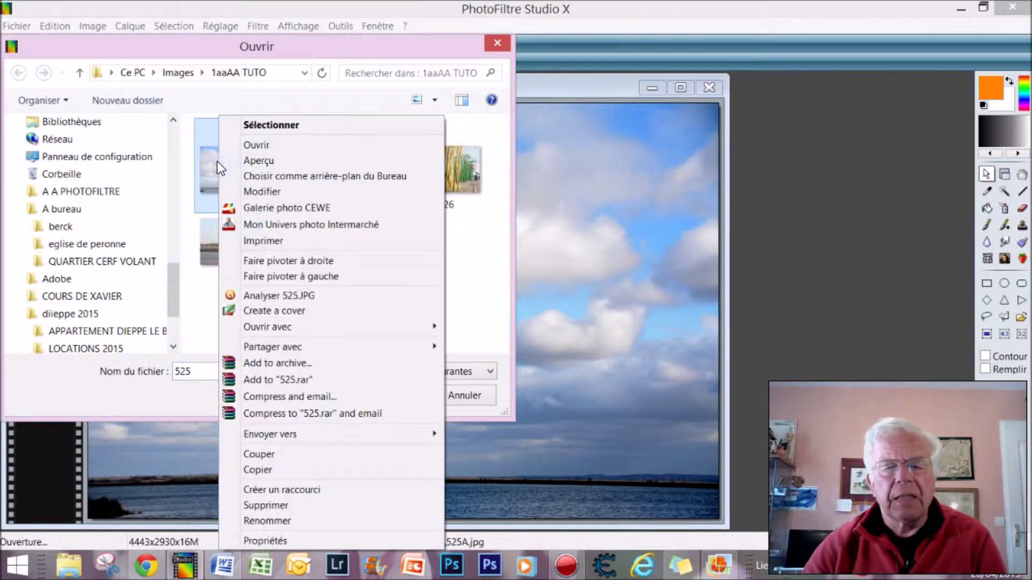
left_click(262, 157)
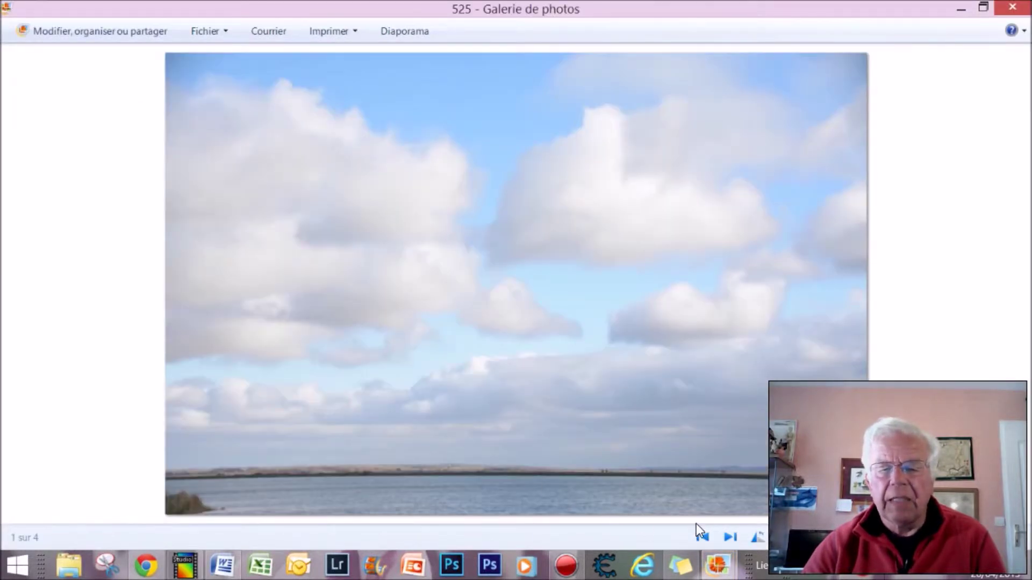
left_click(728, 537)
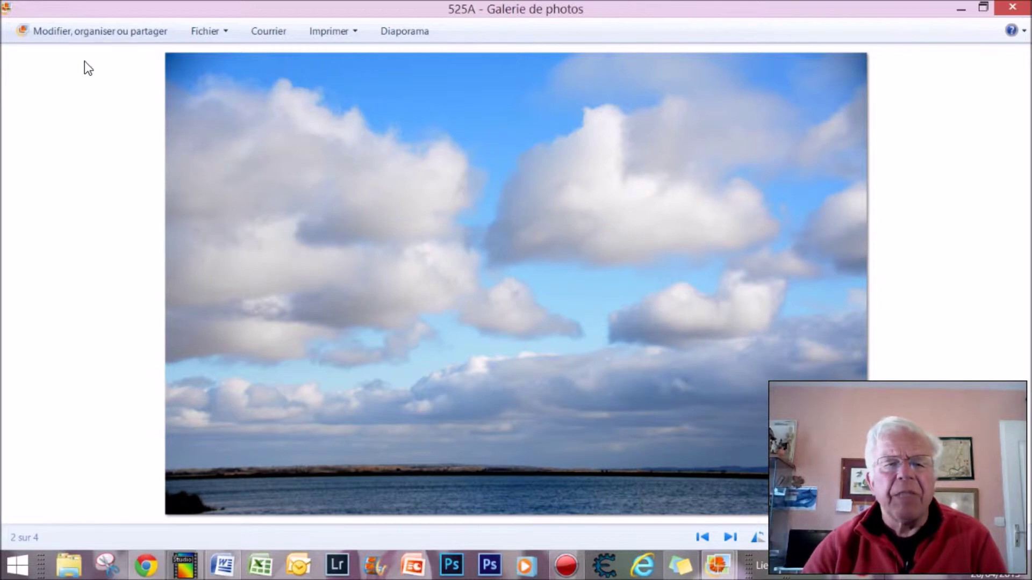
left_click(1013, 9)
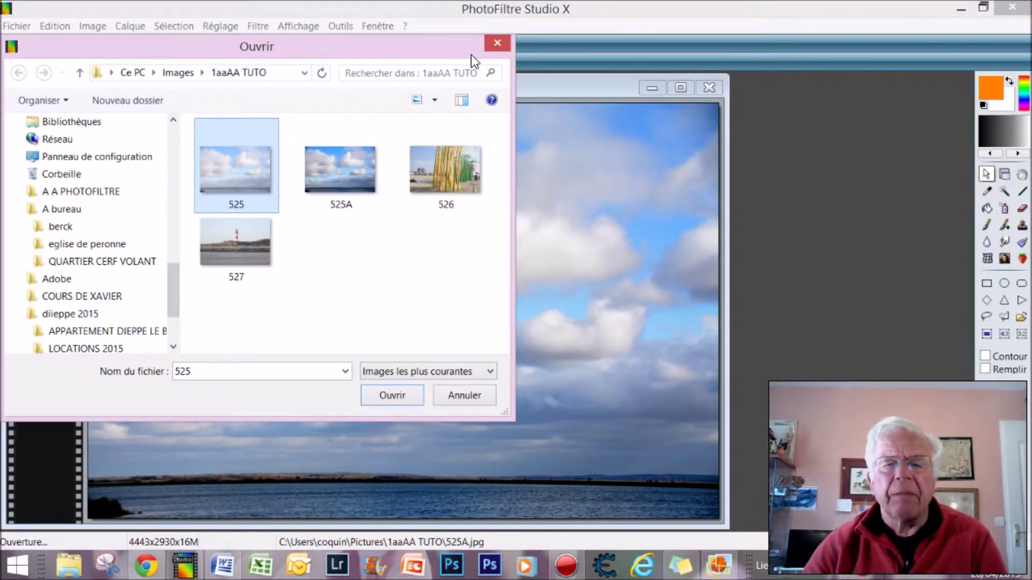
left_click(490, 41)
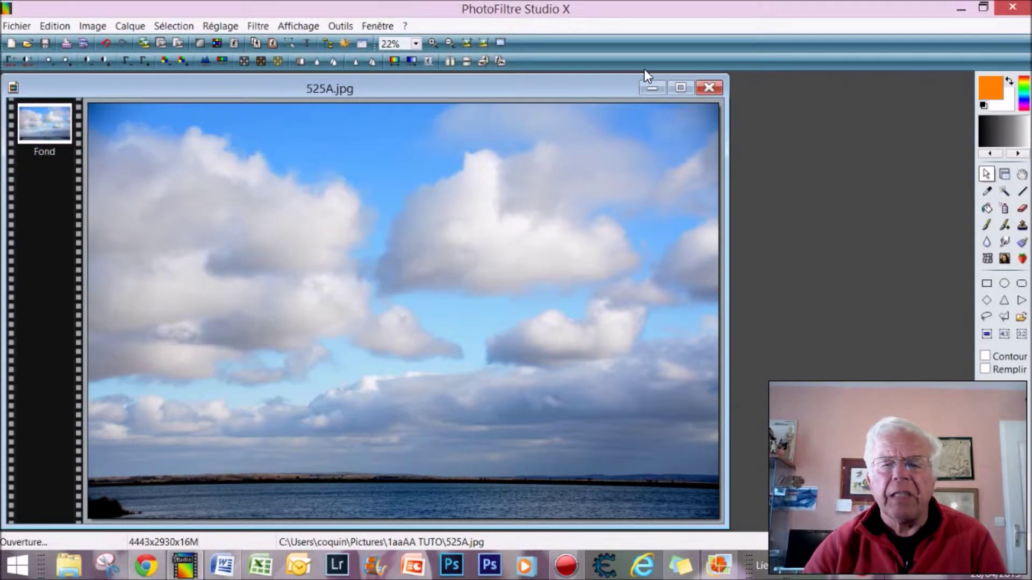
Close the 525A image and open photo 526
left_click(705, 92)
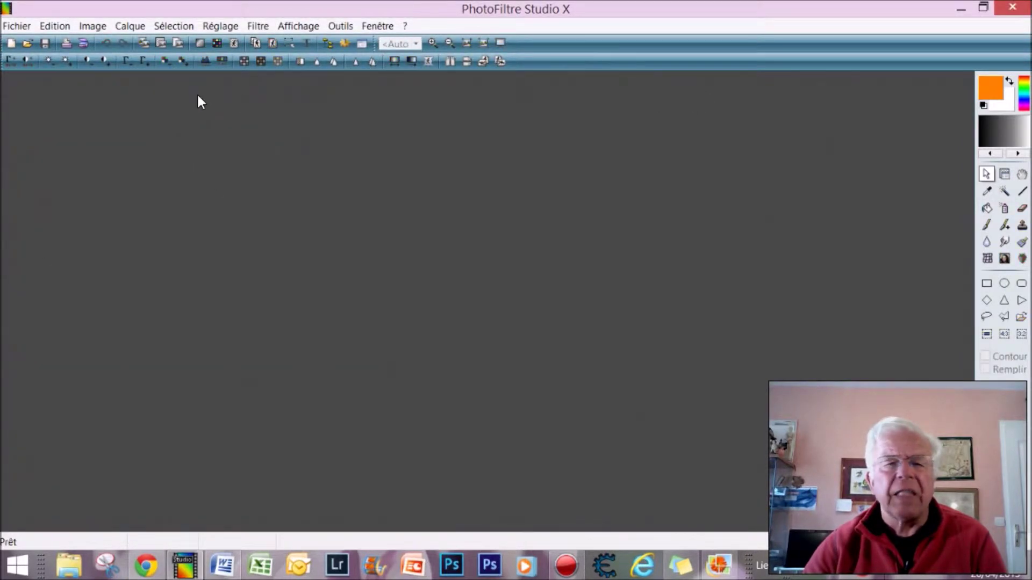
left_click(24, 46)
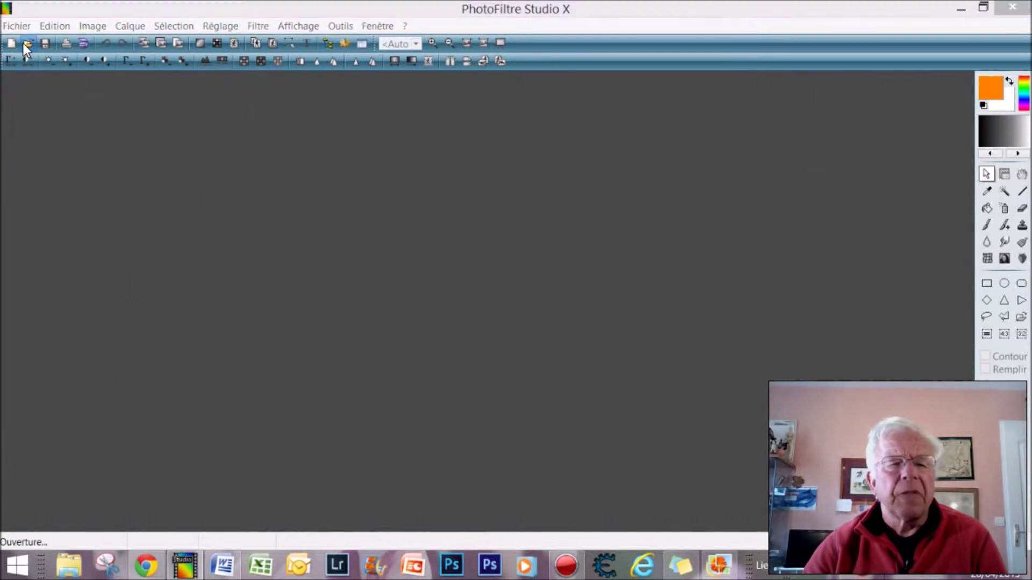
left_click(434, 155)
left_click(393, 400)
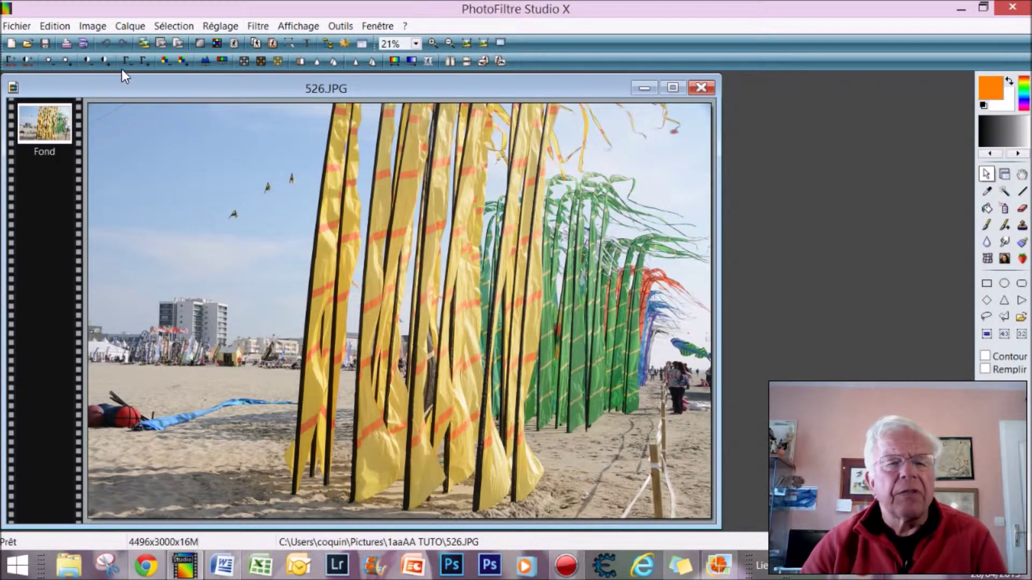
Raise the minimum input level of the flag photo's luminosity histogram to 57
left_click(204, 61)
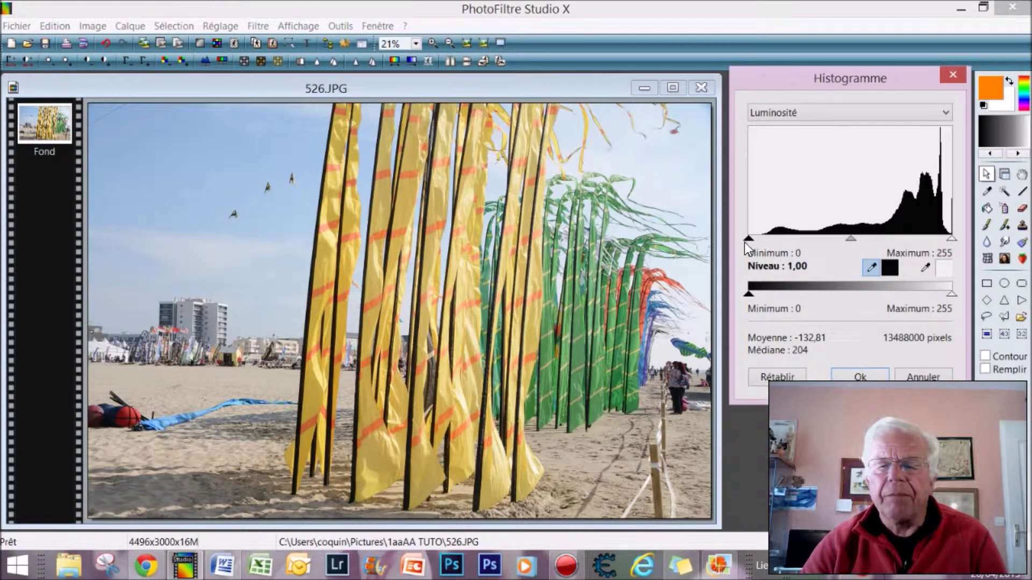
left_click_drag(748, 237, 792, 237)
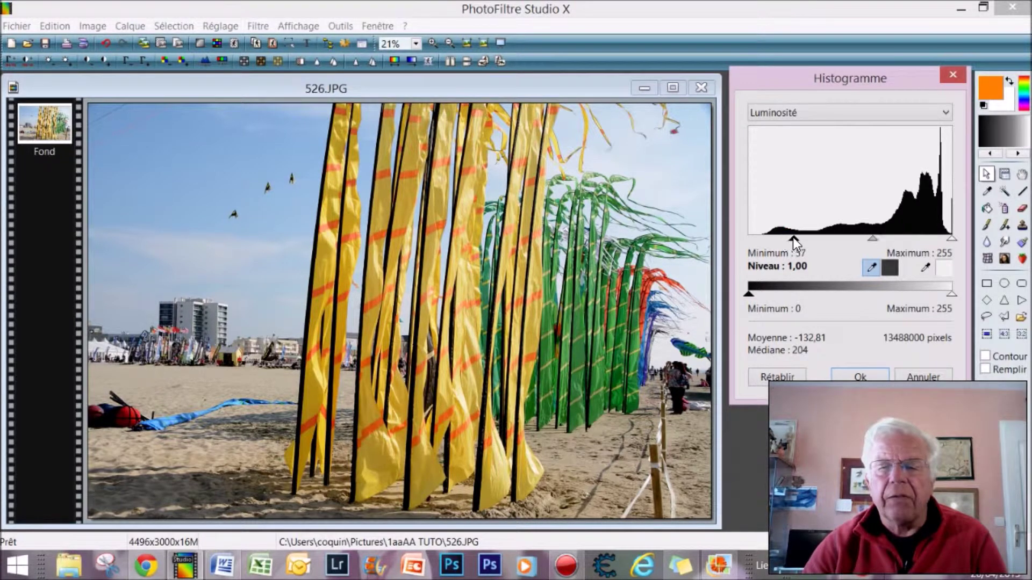
left_click(854, 375)
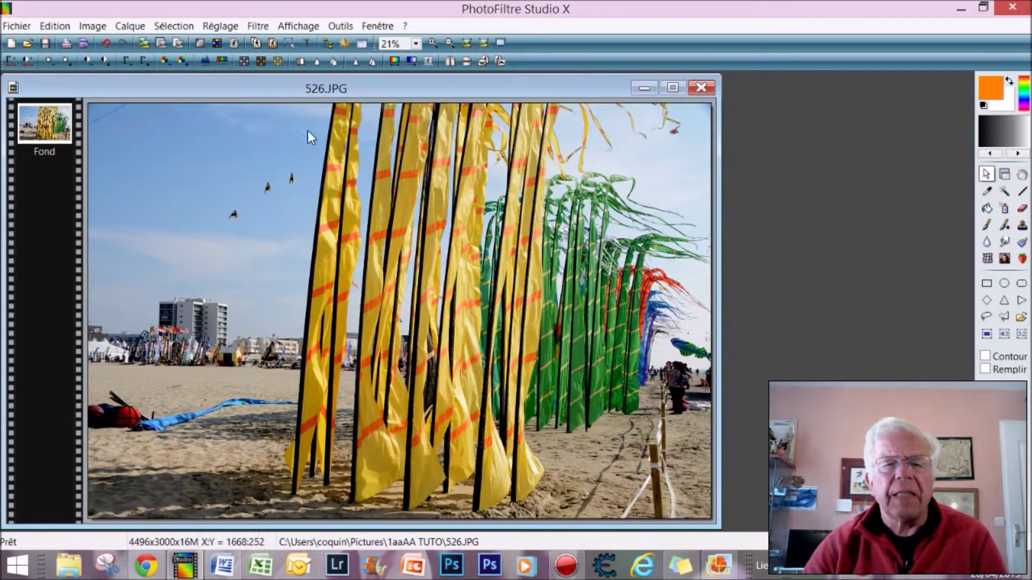
Set the minimum input level of the blue channel (Bleu) to 28 in the flag photo's histogram
left_click(206, 59)
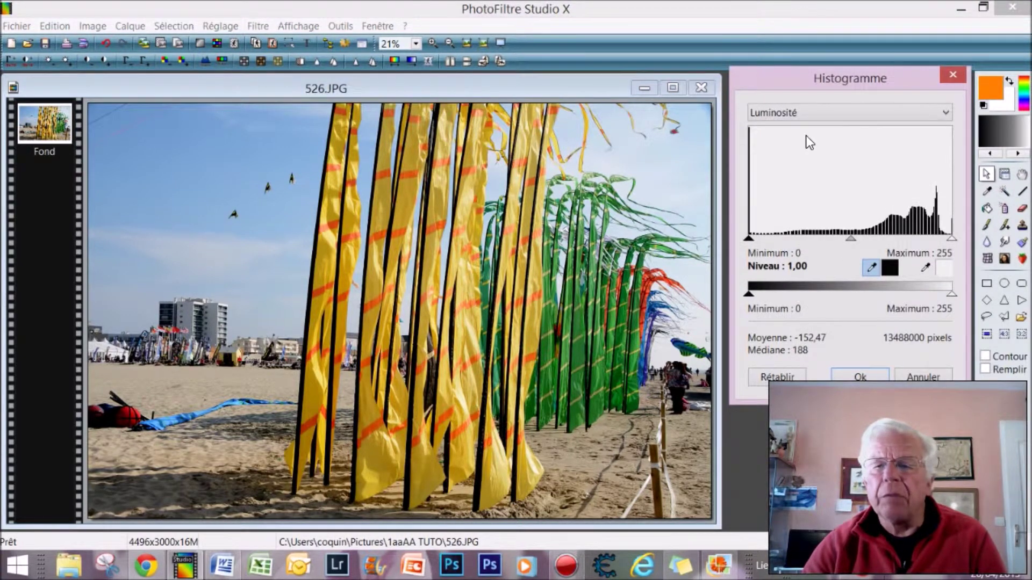
left_click(944, 112)
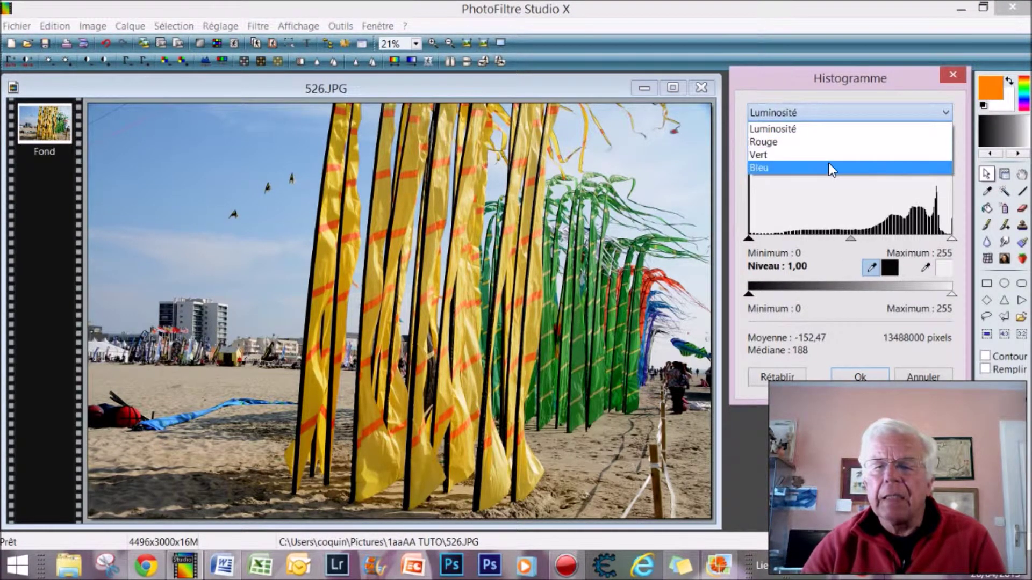
left_click(828, 168)
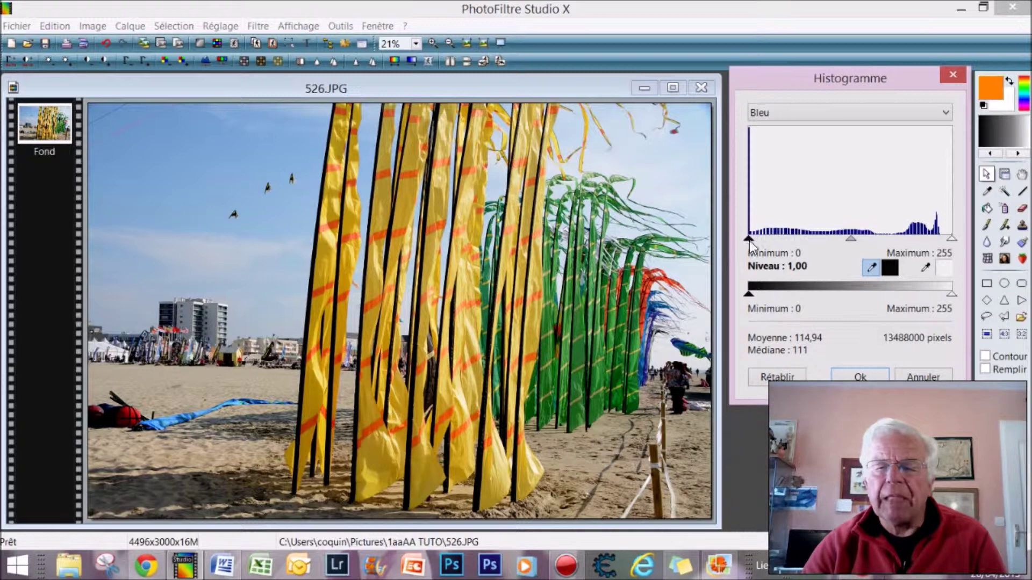
left_click_drag(749, 240, 769, 237)
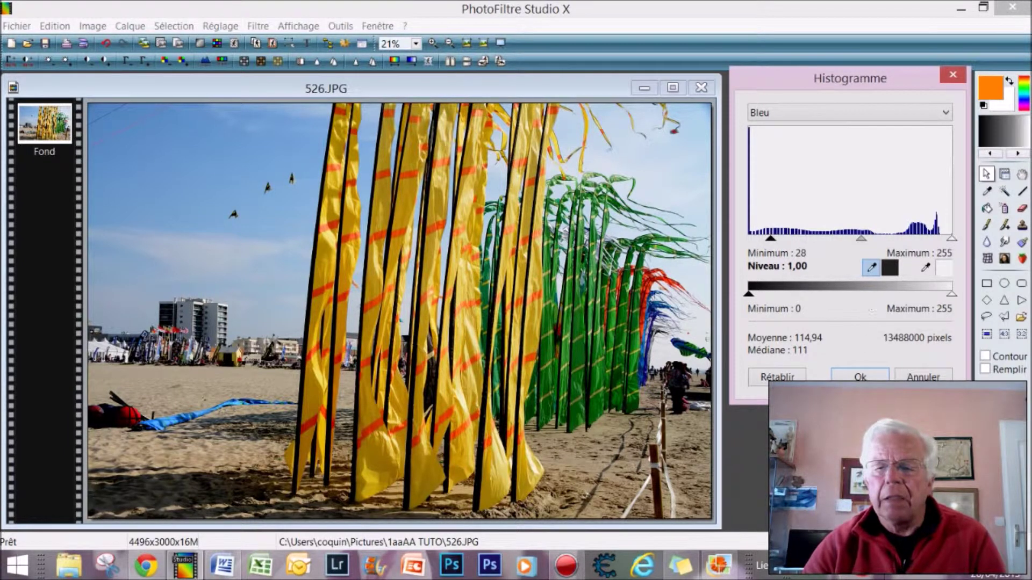
left_click(860, 376)
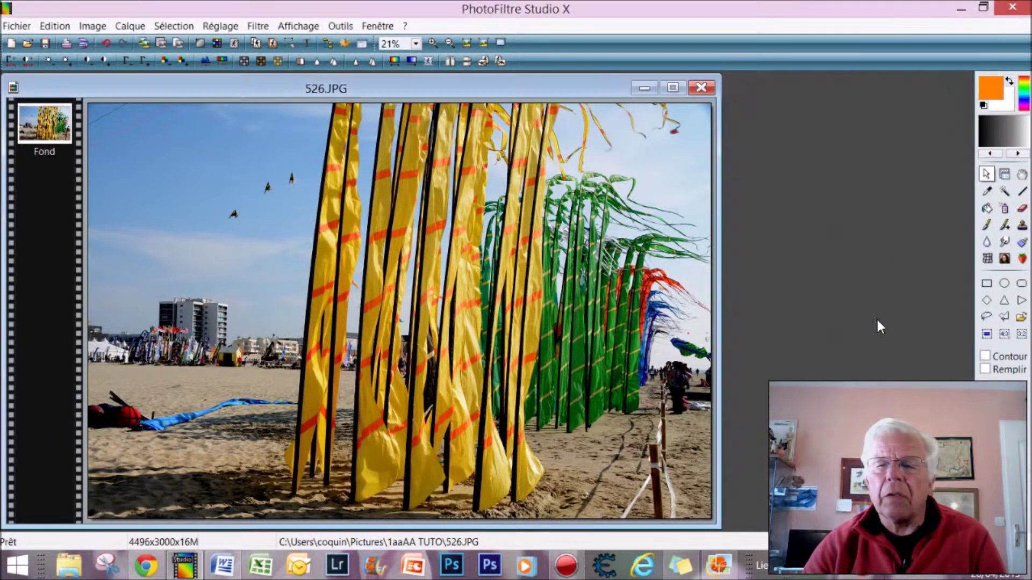
Set the green channel (Vert) input levels of the flag photo's histogram to minimum 12 and maximum 244
left_click(205, 61)
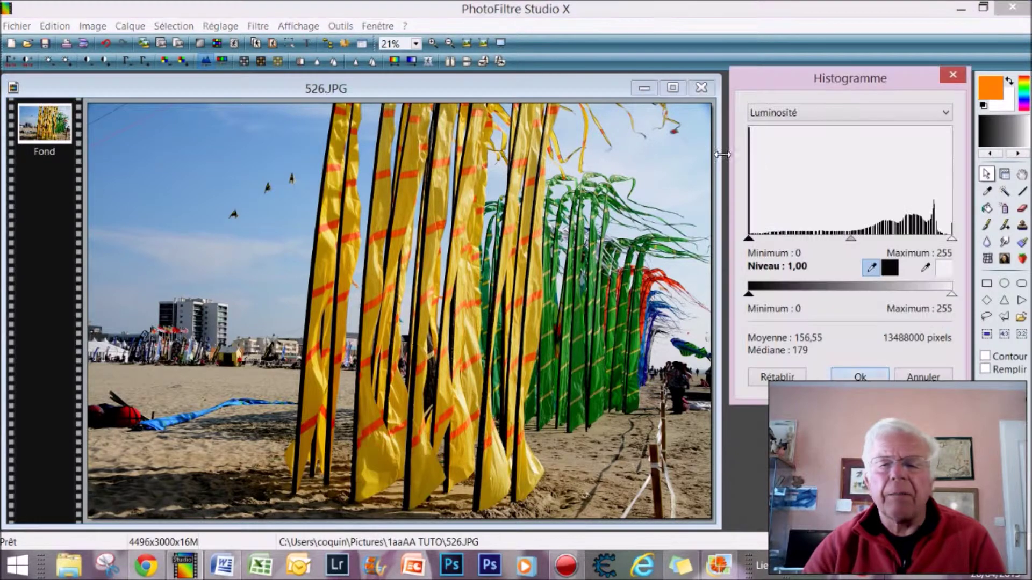
left_click(944, 118)
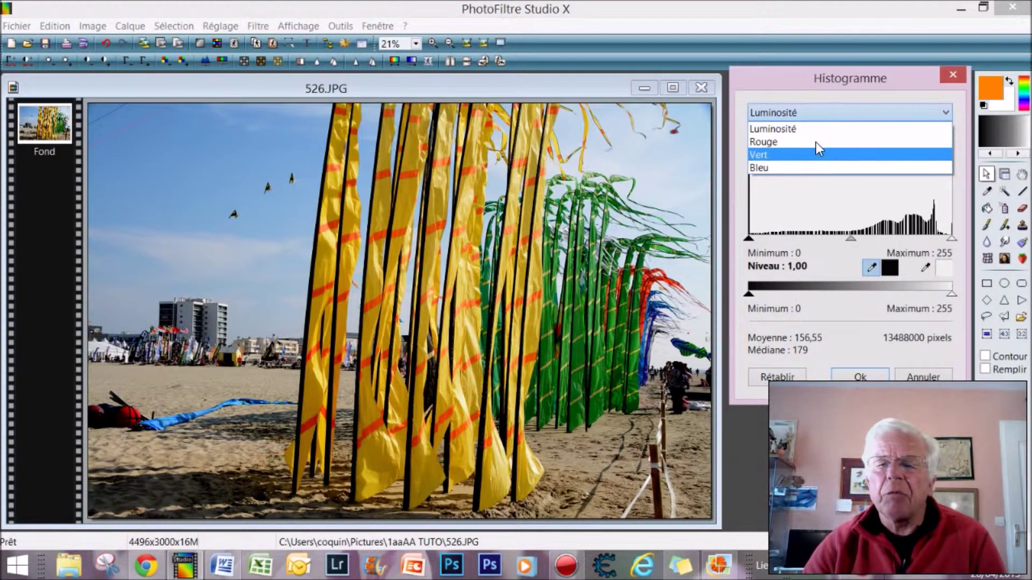
left_click(806, 159)
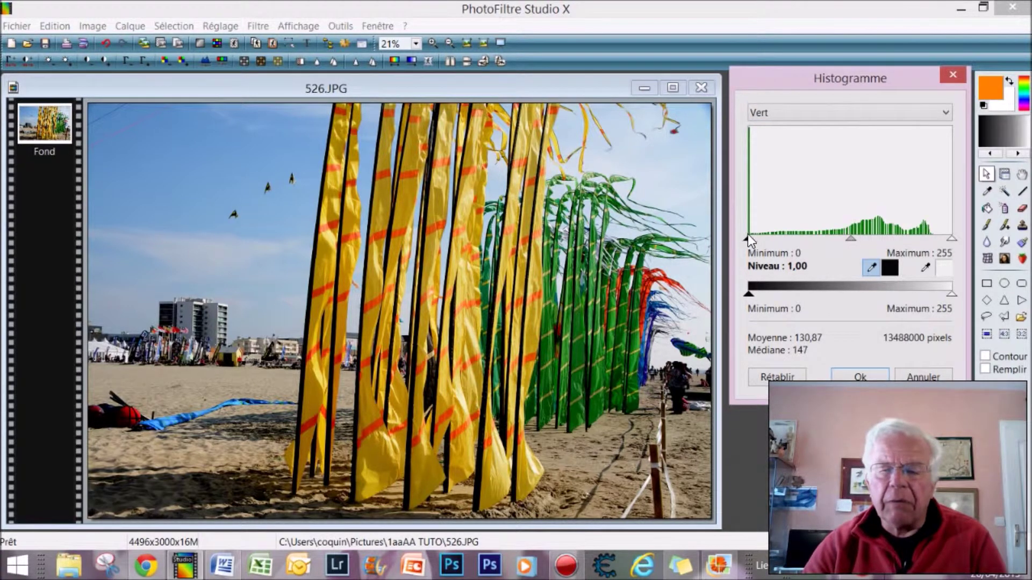
left_click_drag(745, 238, 757, 241)
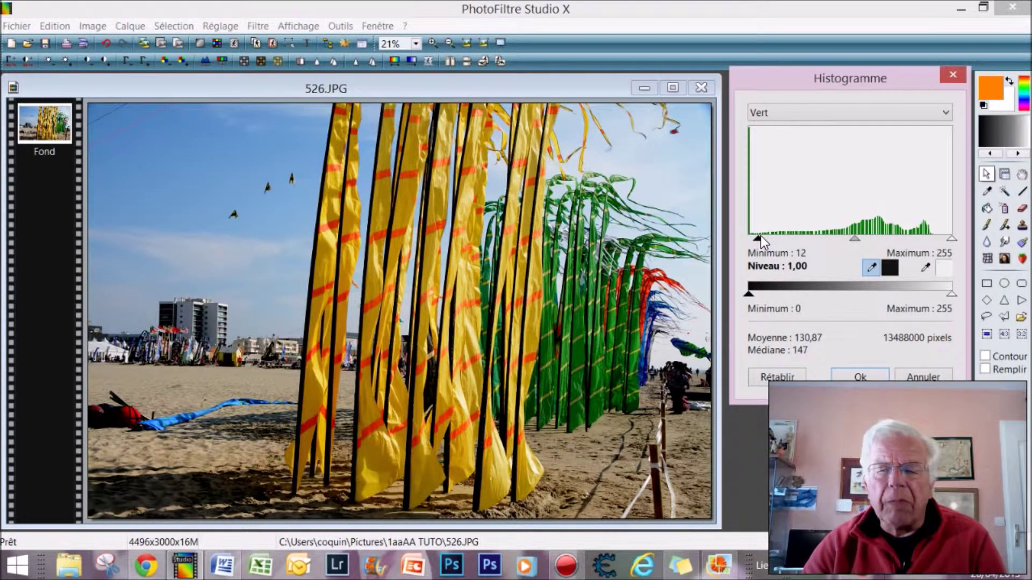
left_click_drag(950, 237, 934, 240)
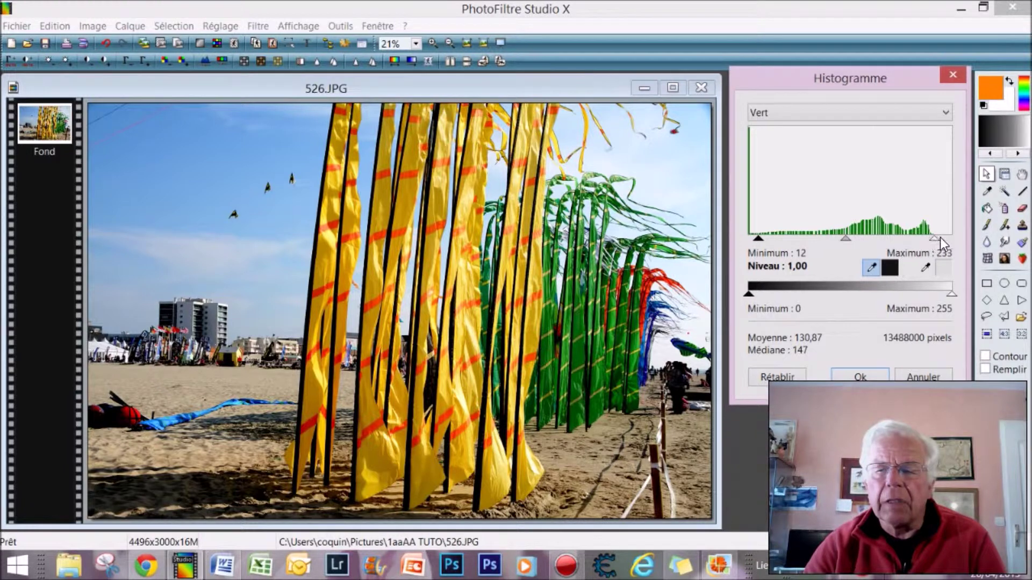
left_click_drag(935, 235, 952, 231)
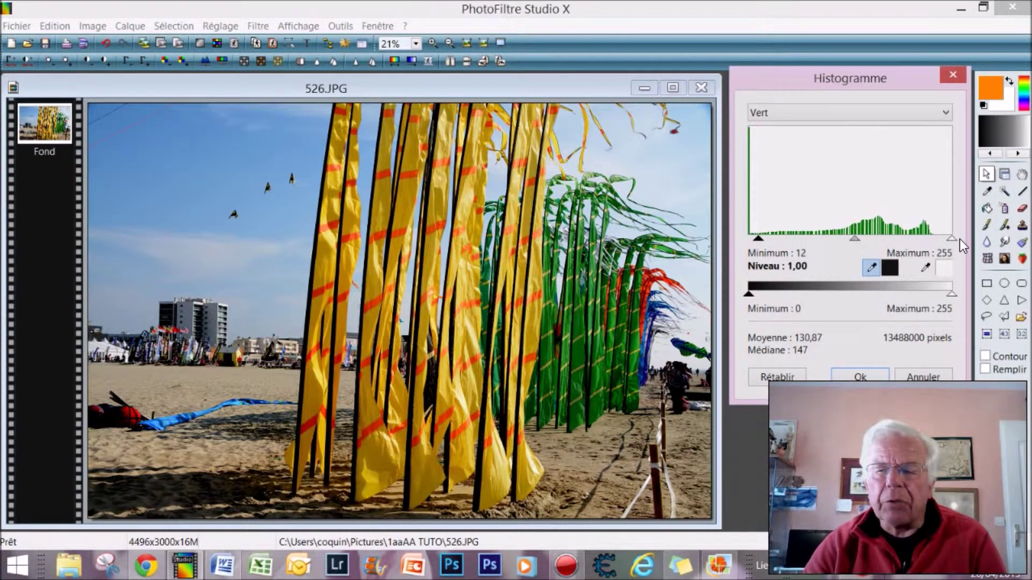
left_click_drag(945, 236, 942, 237)
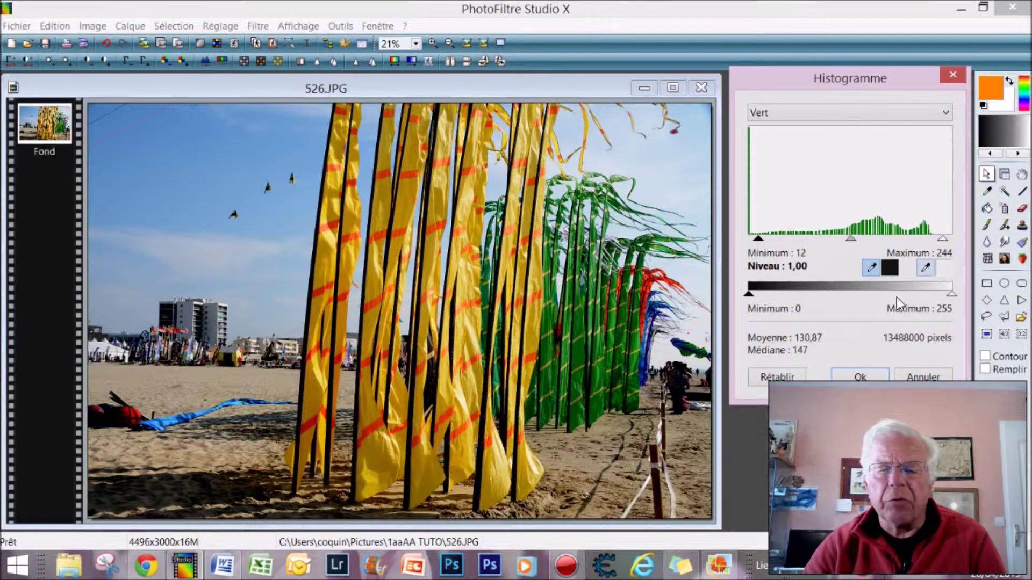
key("Return")
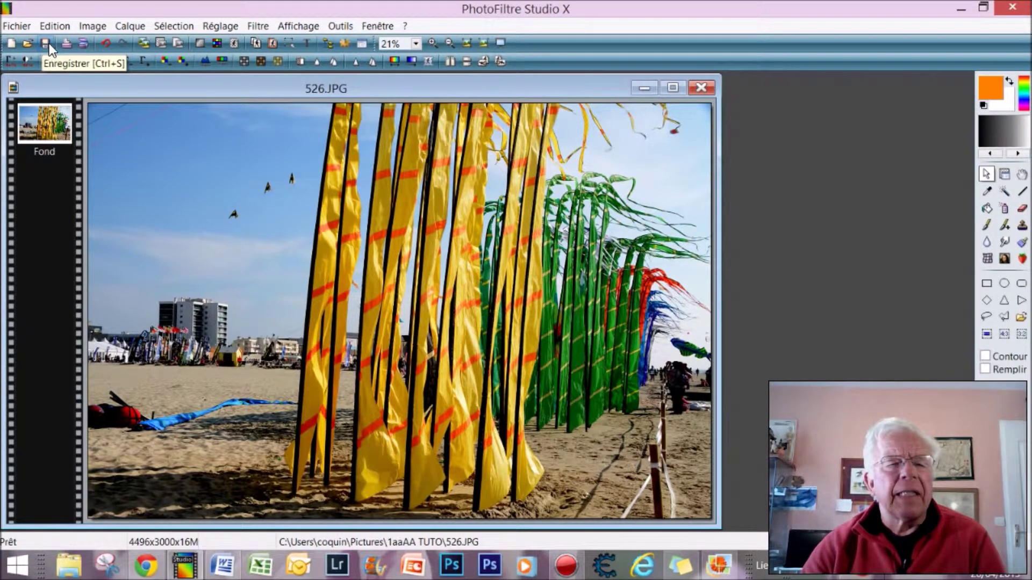
left_click(25, 47)
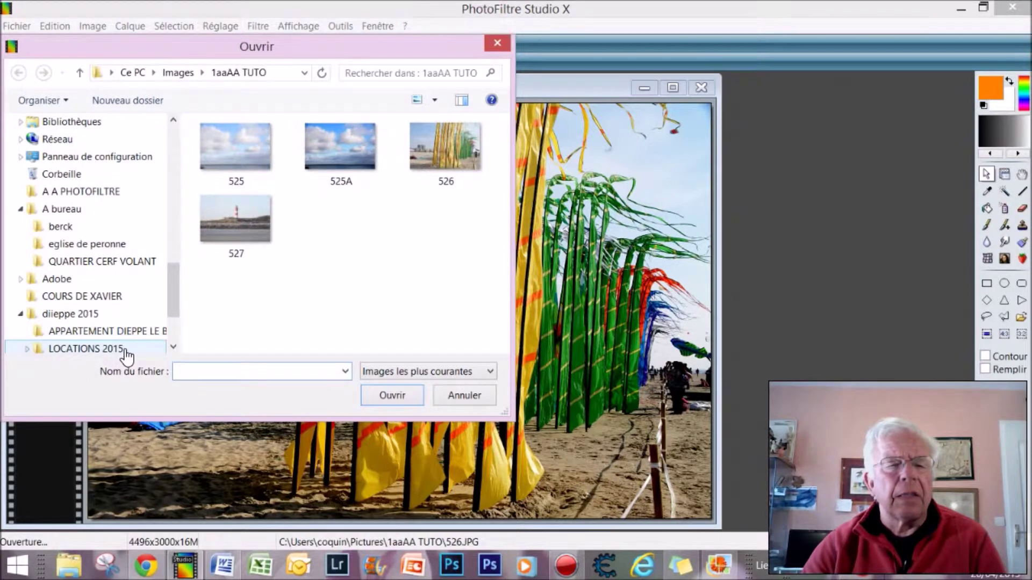
left_click(495, 43)
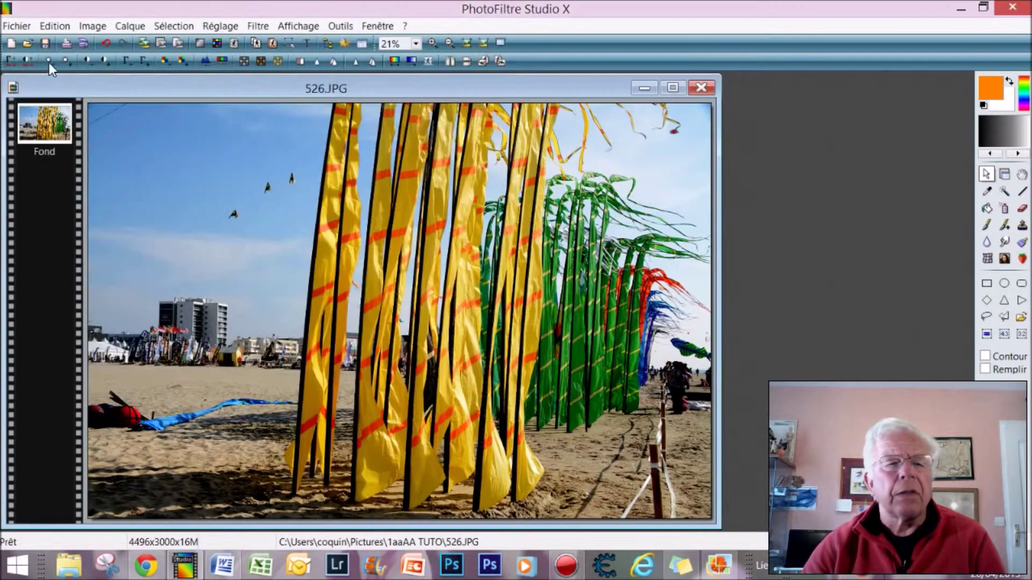
left_click(26, 42)
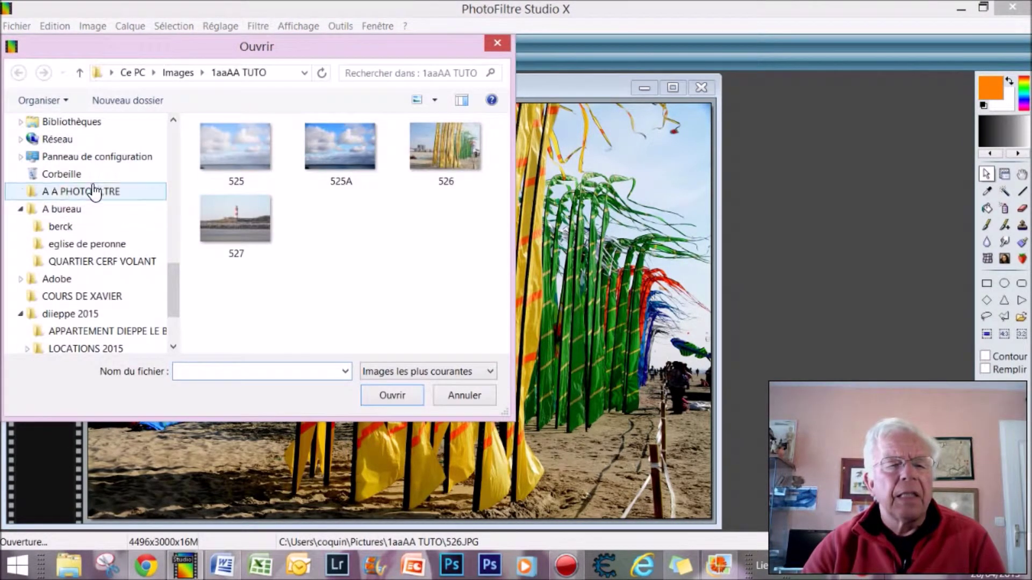
left_click(496, 42)
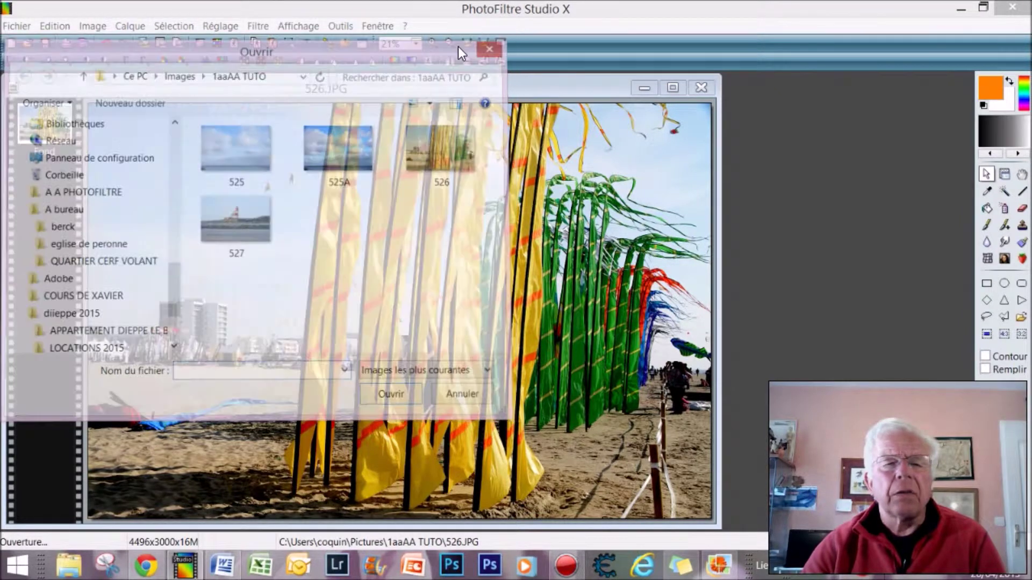
Save the edited flag photo as a JPEG copy named 526A with compression 90 in the standard format
left_click(14, 26)
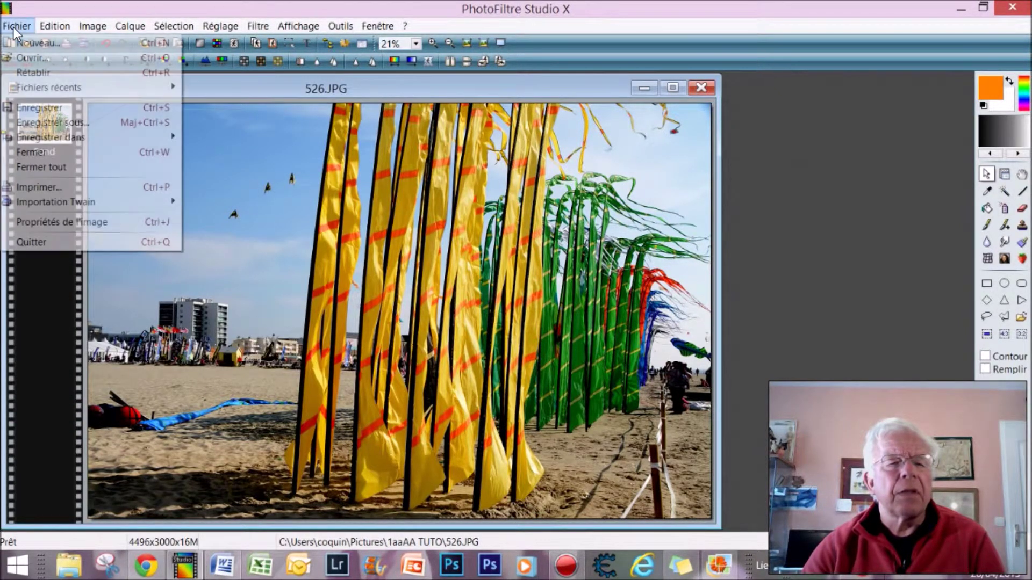
left_click(41, 124)
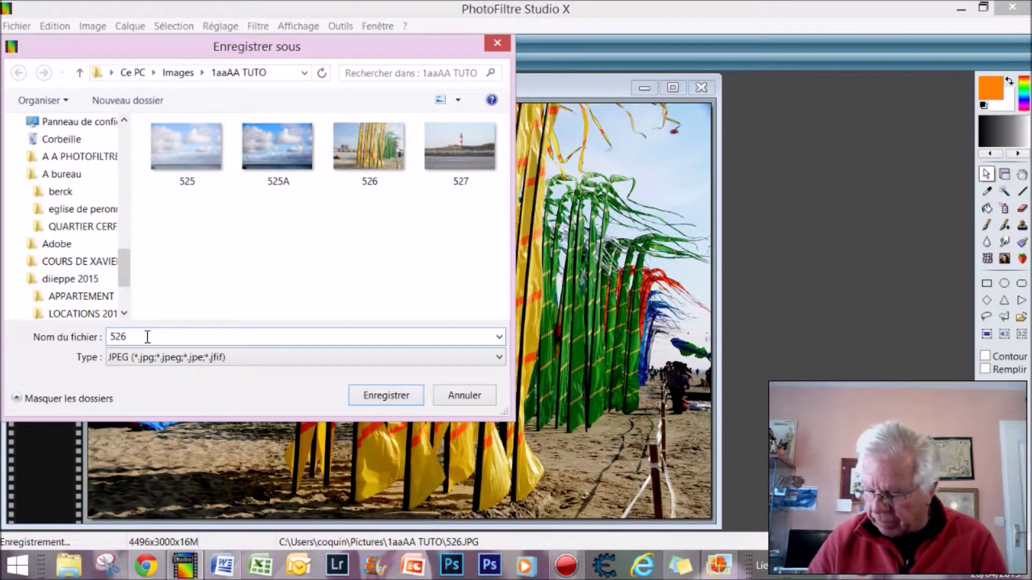
type("A")
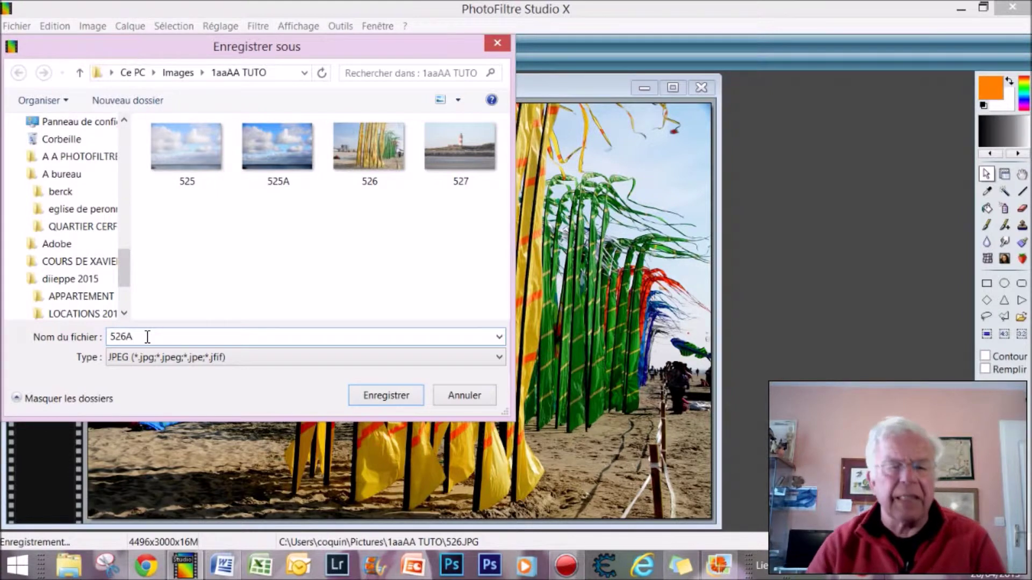
left_click(391, 397)
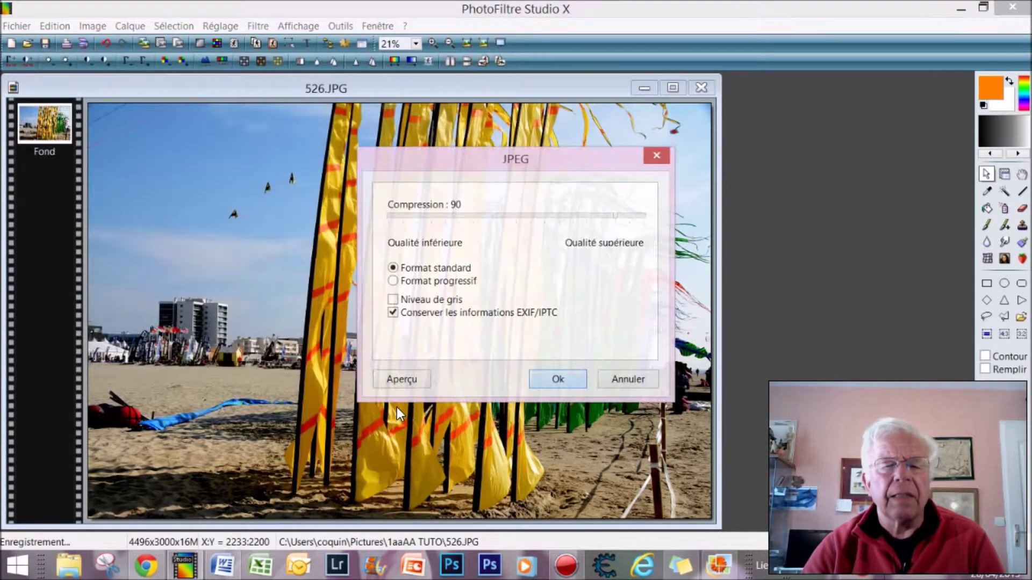
left_click(534, 376)
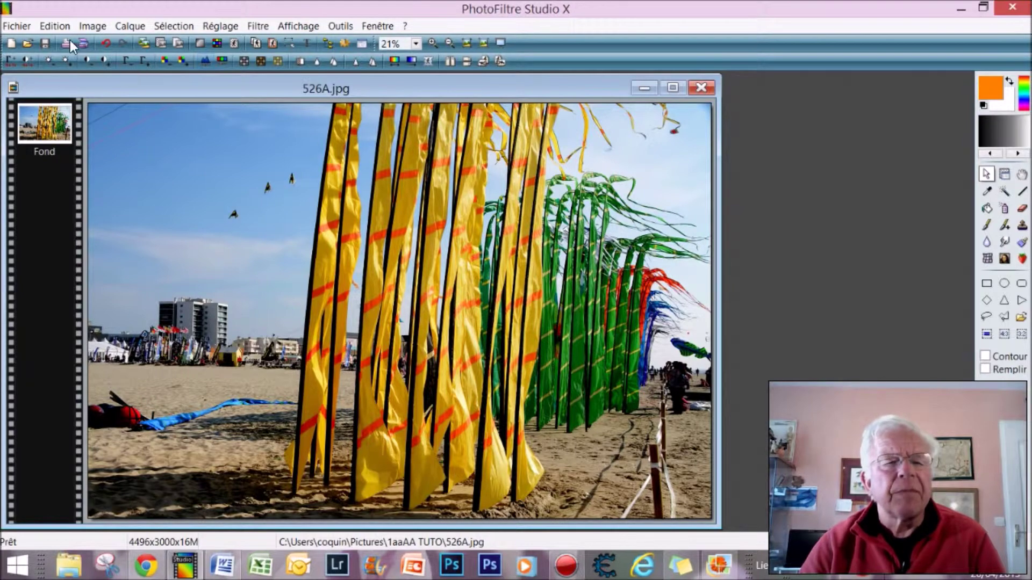
Preview the original photo 526 and the edited 526A one after the other in the photo gallery to compare them
left_click(24, 43)
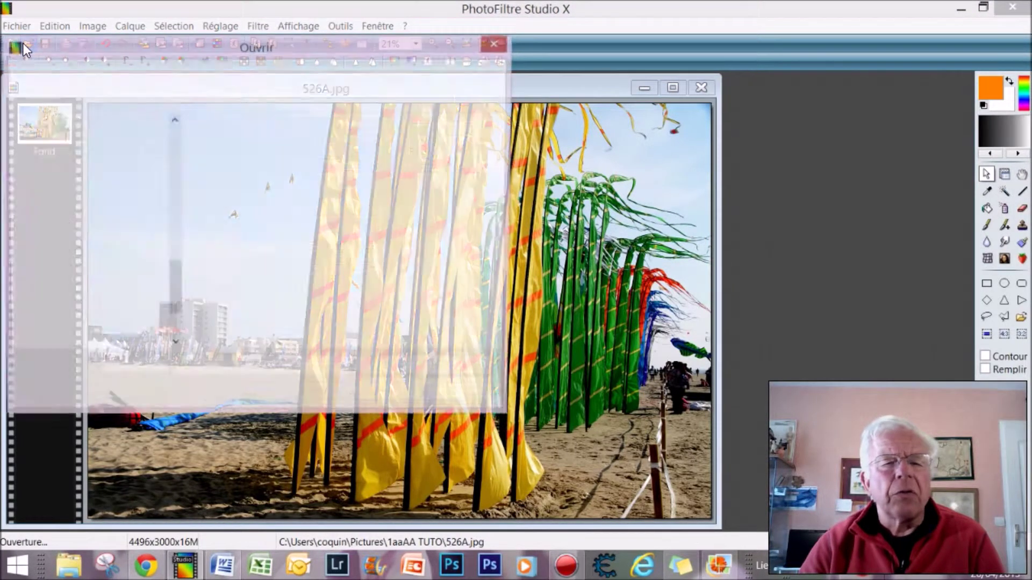
left_click(451, 156)
right_click(452, 138)
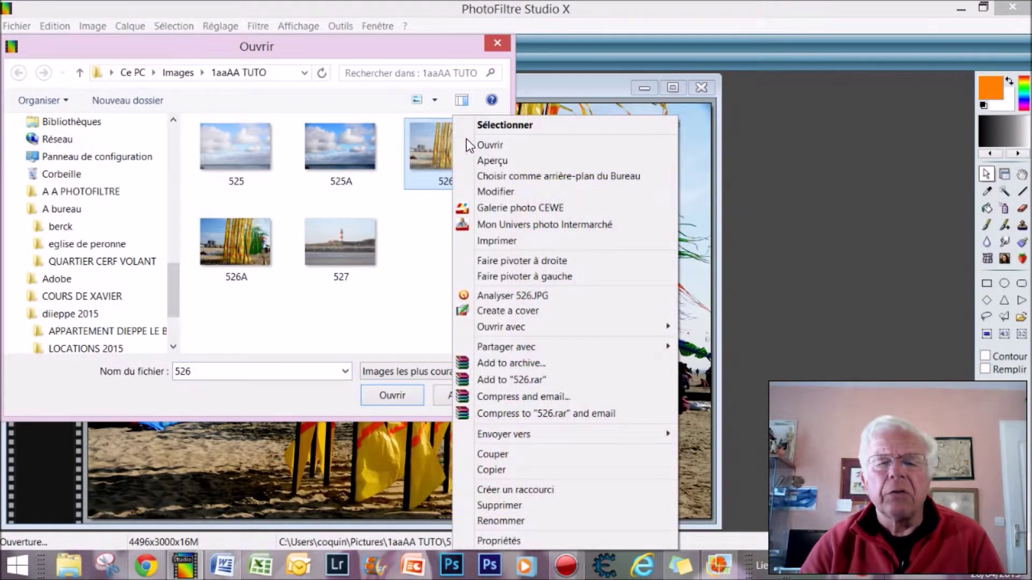
left_click(478, 160)
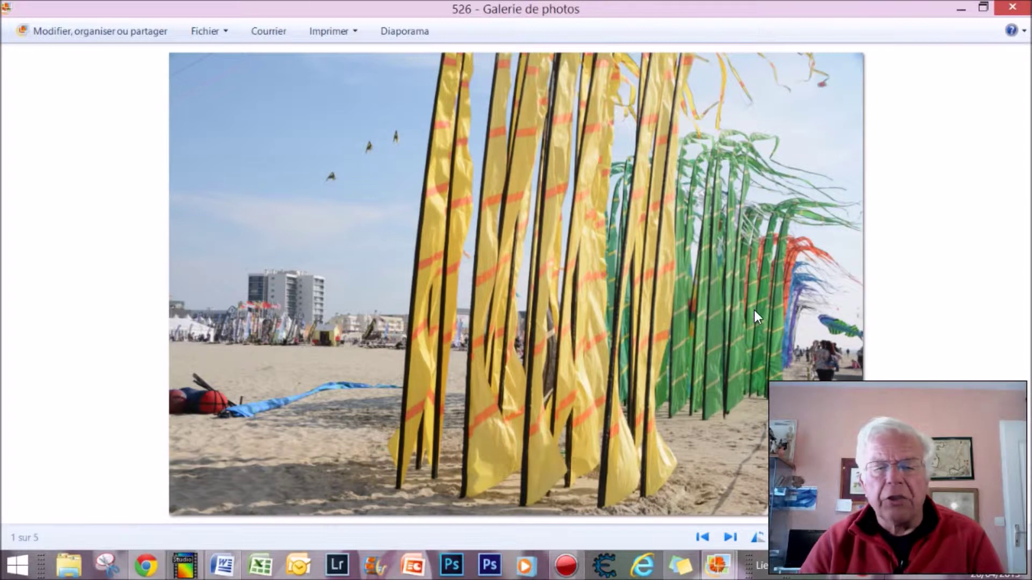
left_click(728, 537)
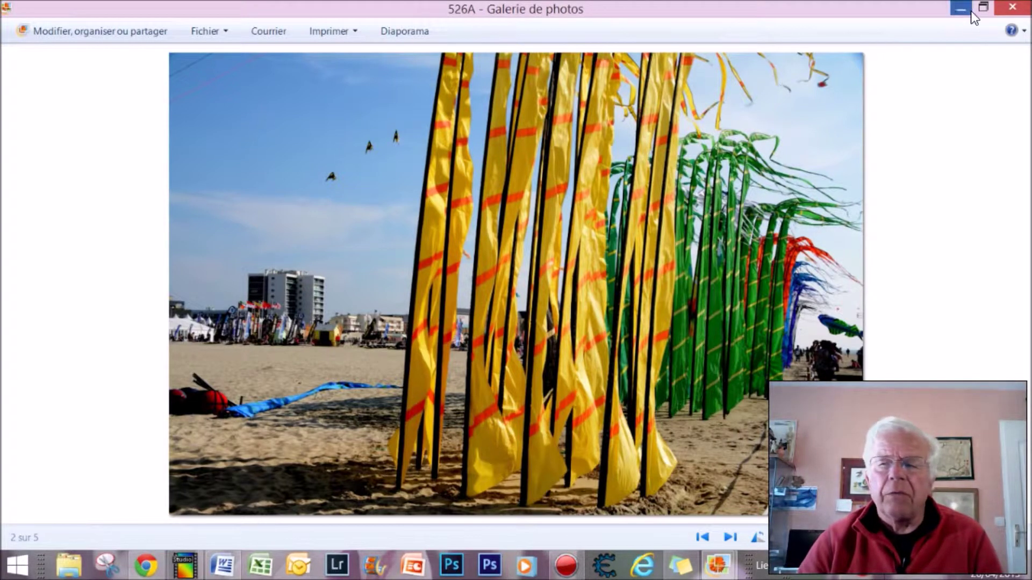
left_click(1003, 10)
left_click(695, 86)
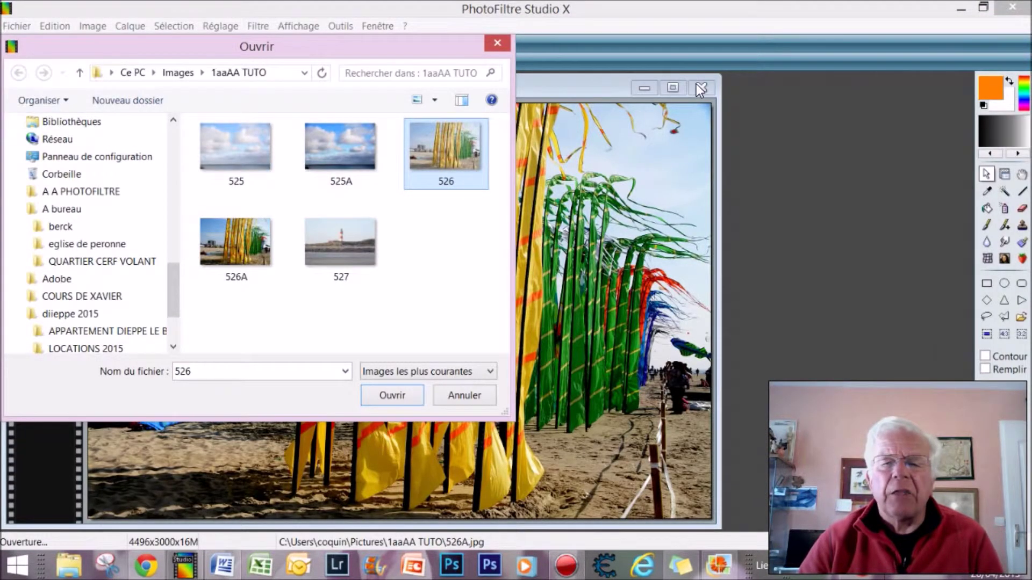
left_click(486, 43)
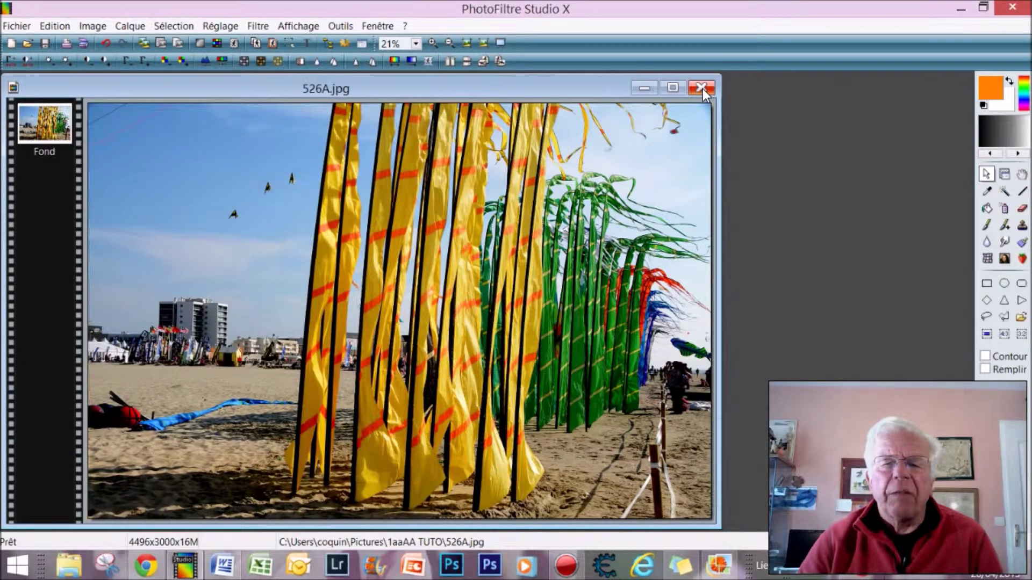
Close the 526A image and open photo 527
left_click(702, 88)
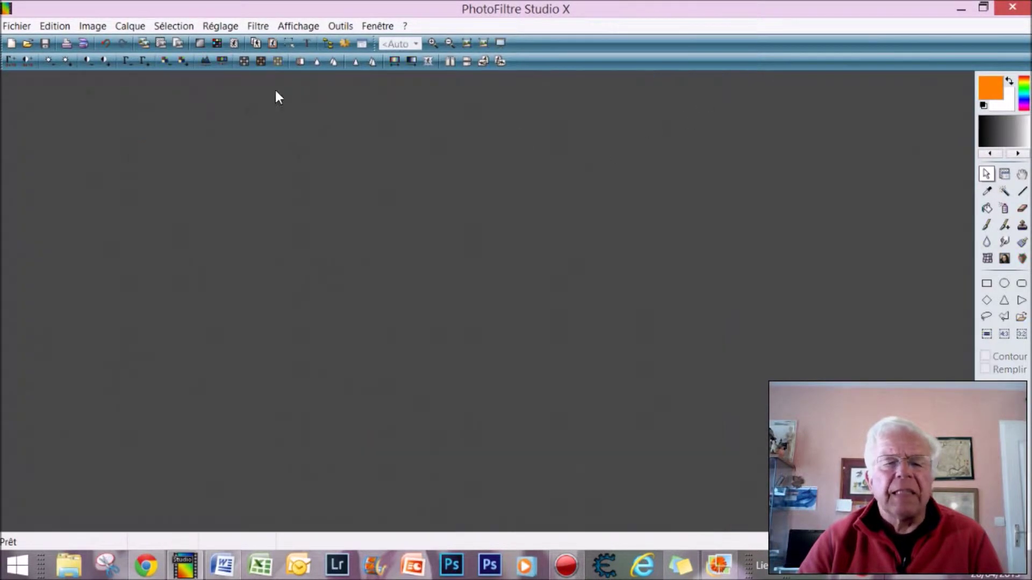
left_click(28, 43)
left_click(323, 235)
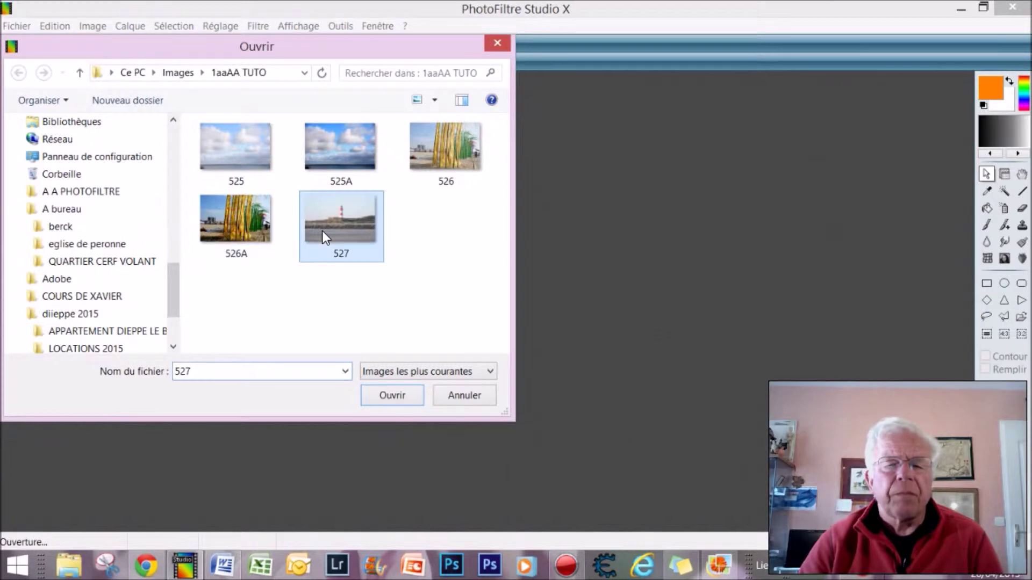
left_click(389, 391)
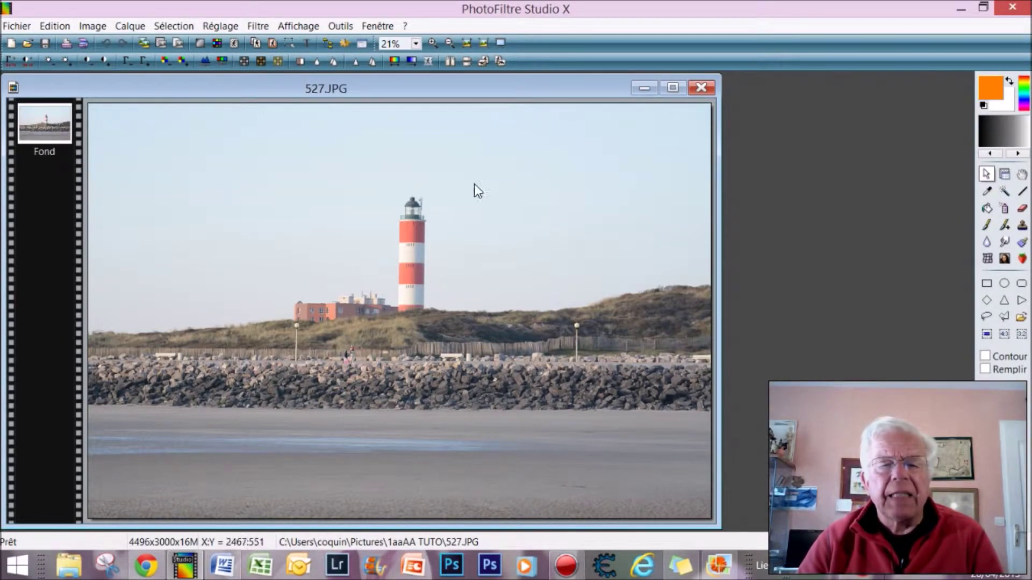
Raise the minimum input level of the lighthouse photo's luminosity histogram to 75
left_click(205, 59)
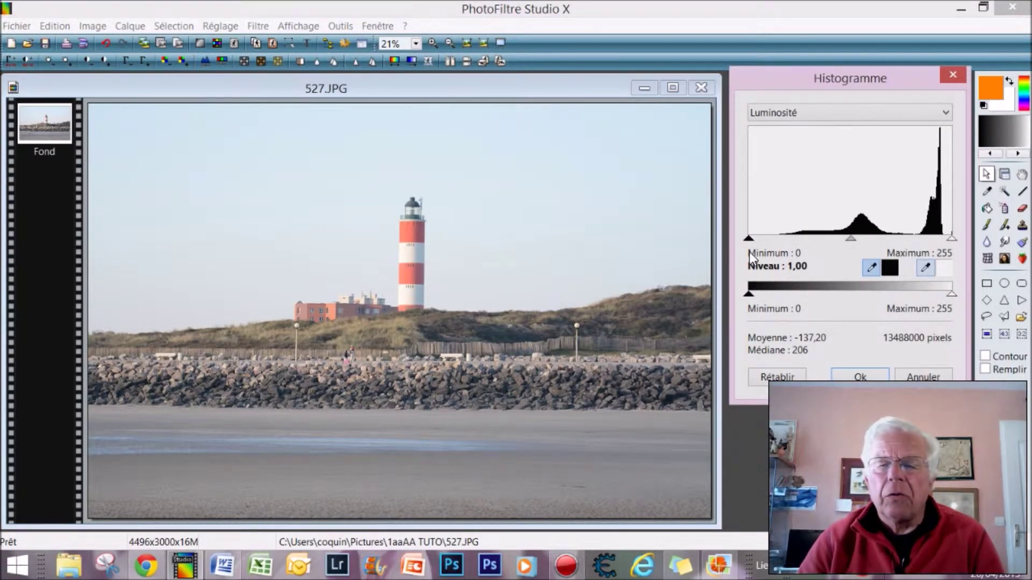
left_click_drag(747, 237, 813, 238)
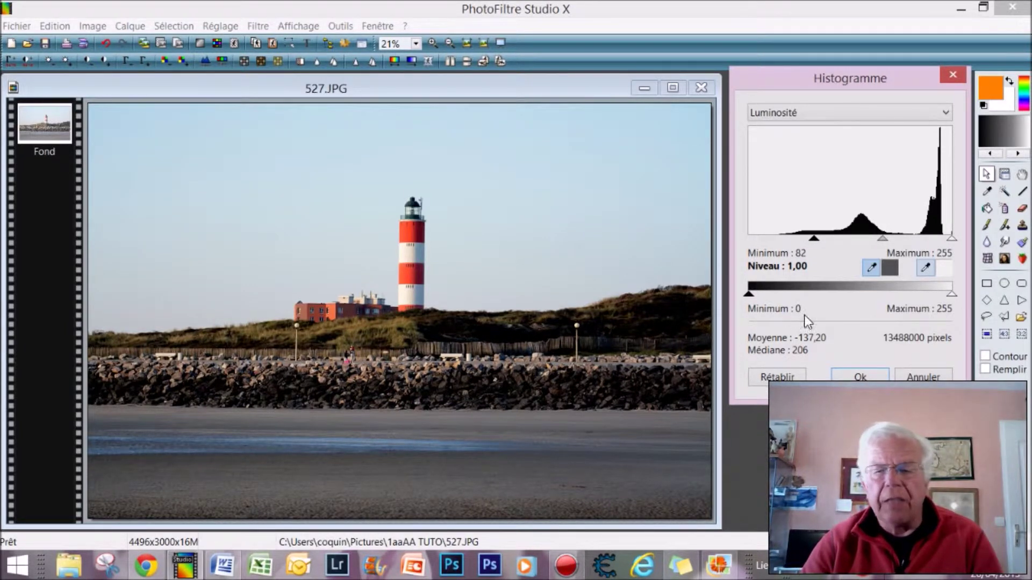
left_click_drag(813, 240, 807, 241)
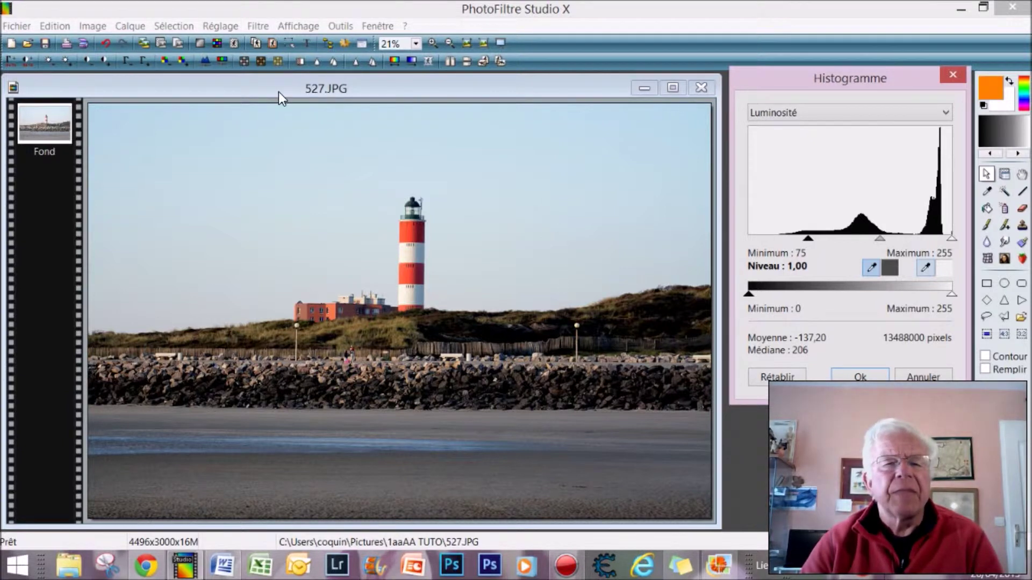
left_click(856, 377)
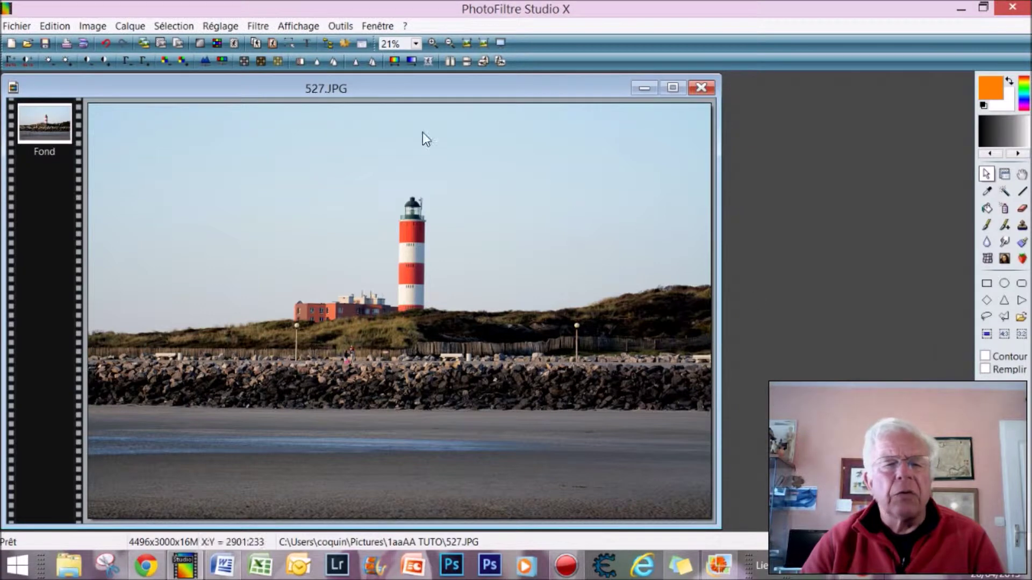
Save the edited lighthouse photo as a JPEG copy named 527A with compression 90 in the standard format
left_click(29, 45)
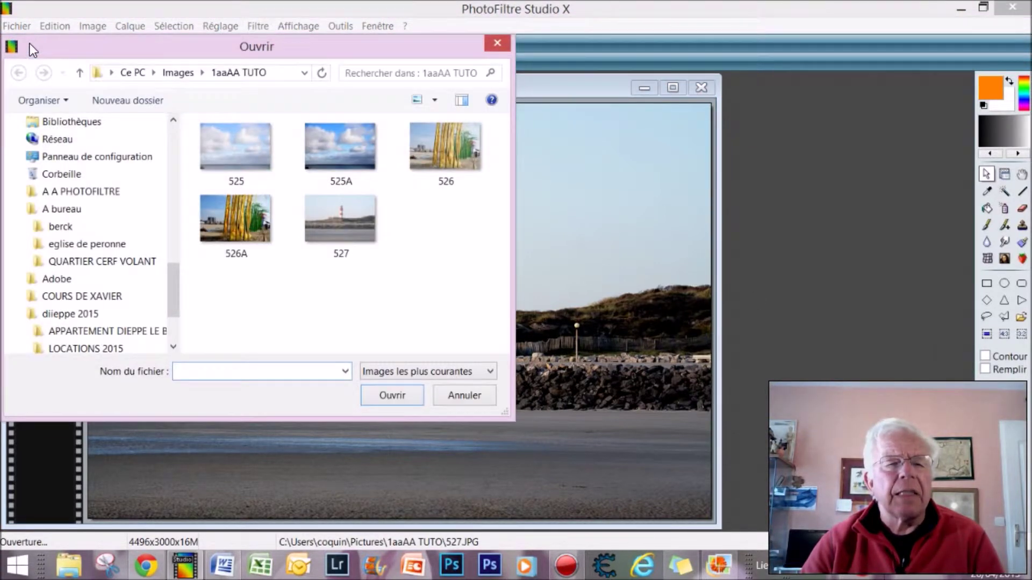
left_click(495, 44)
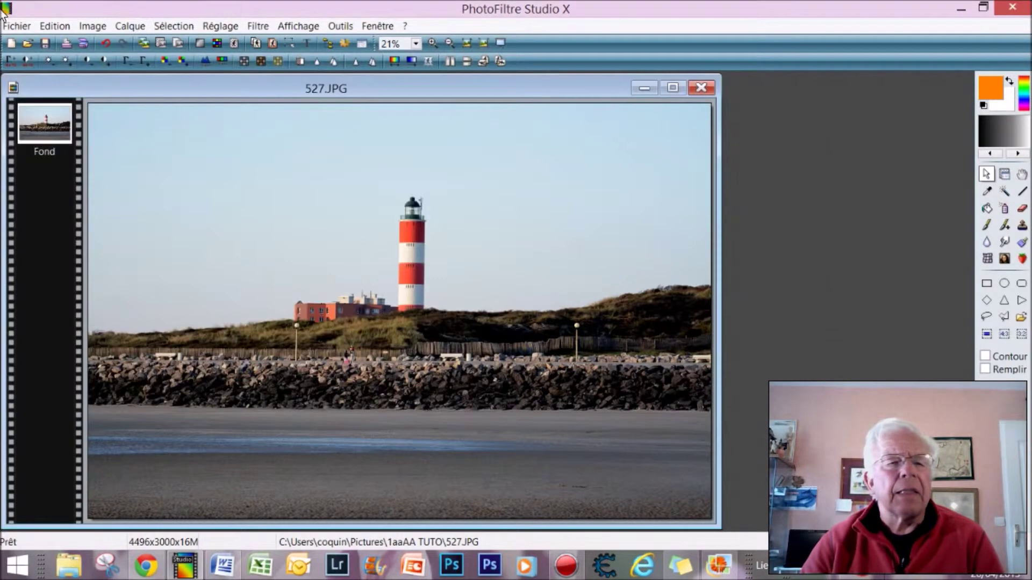
left_click(8, 26)
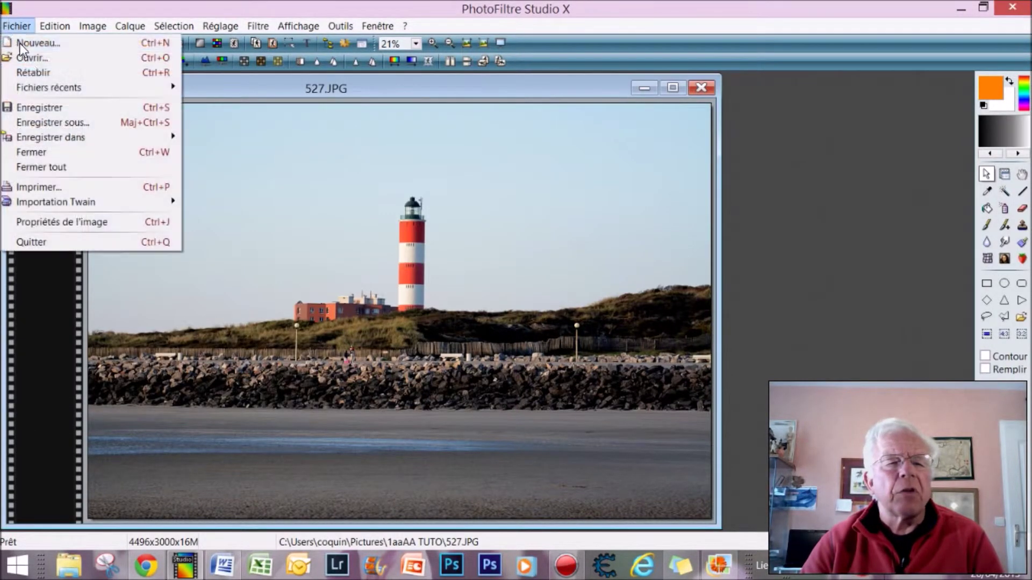
left_click(43, 121)
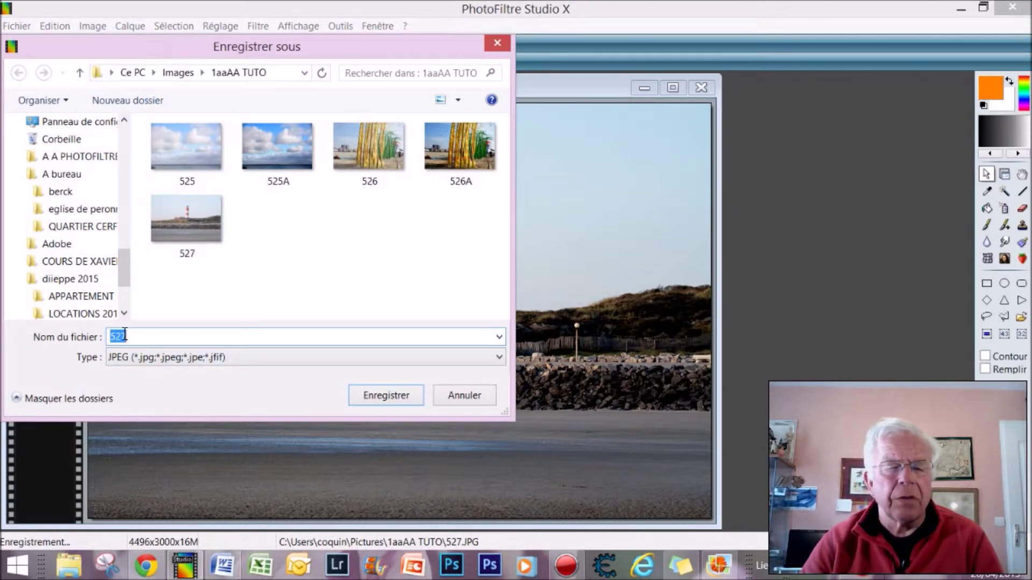
left_click(124, 336)
type("A")
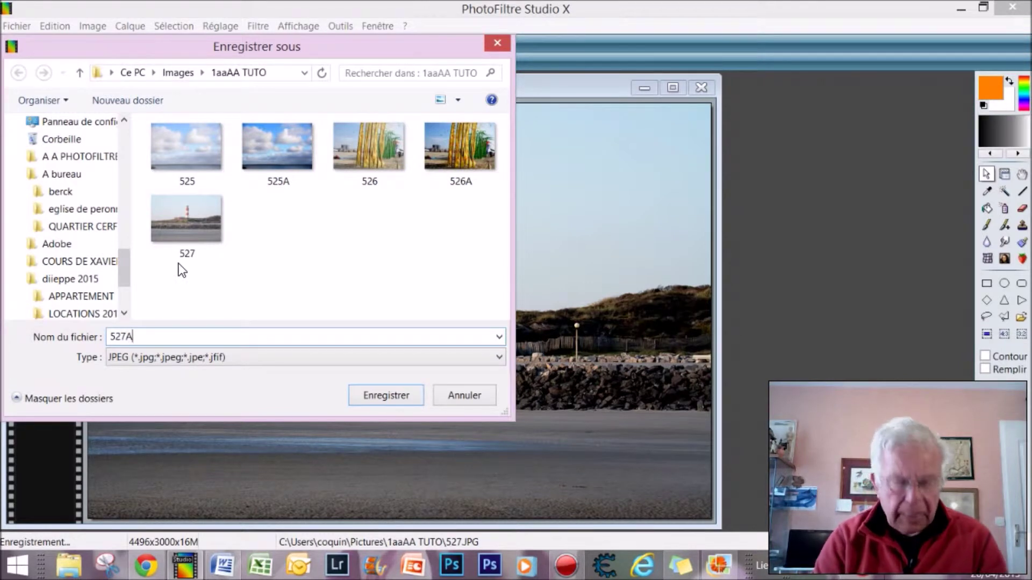
left_click(382, 395)
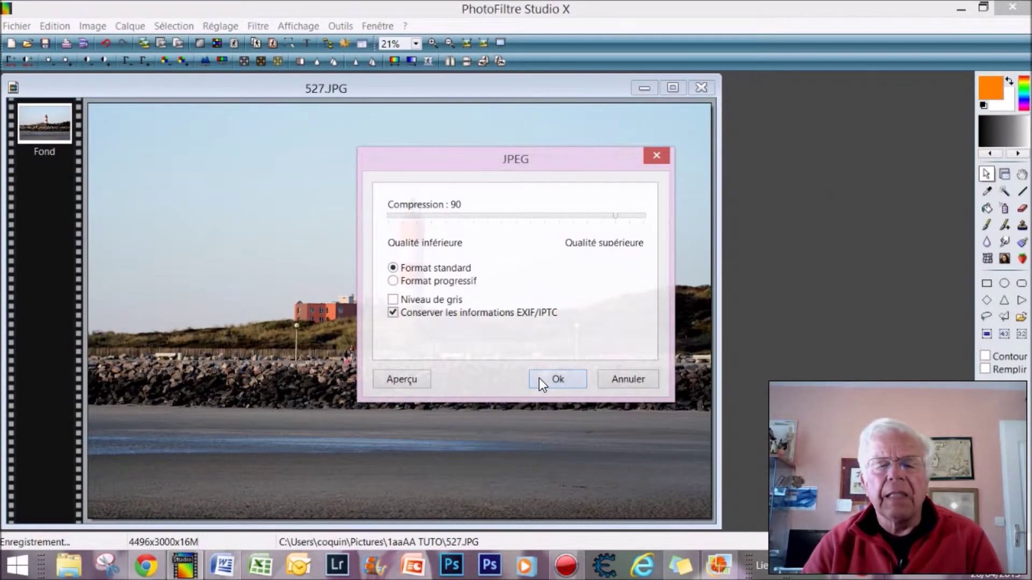
left_click(554, 379)
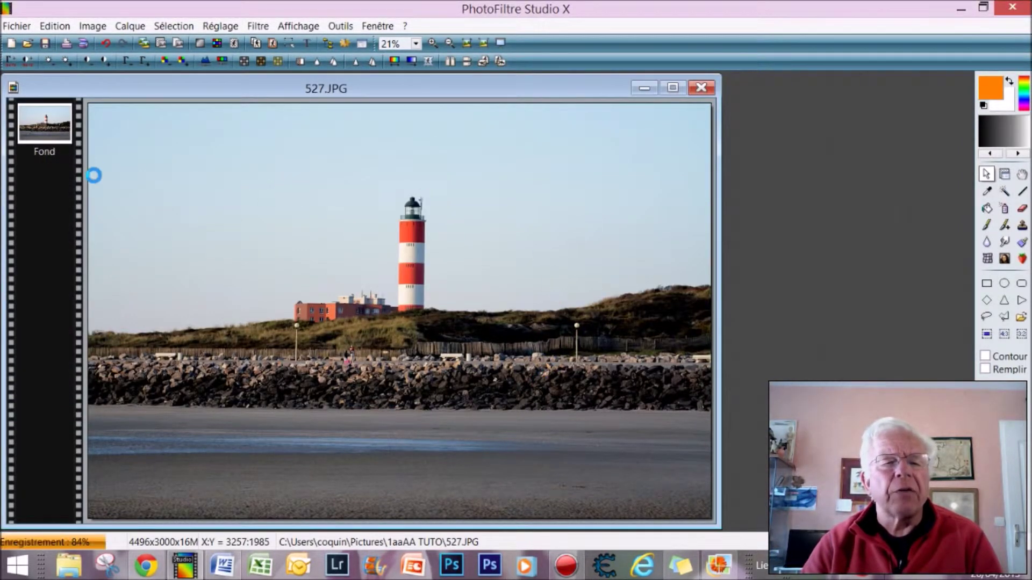
Preview the original photo 527 and the edited 527A alternately in the photo gallery to compare them
left_click(27, 43)
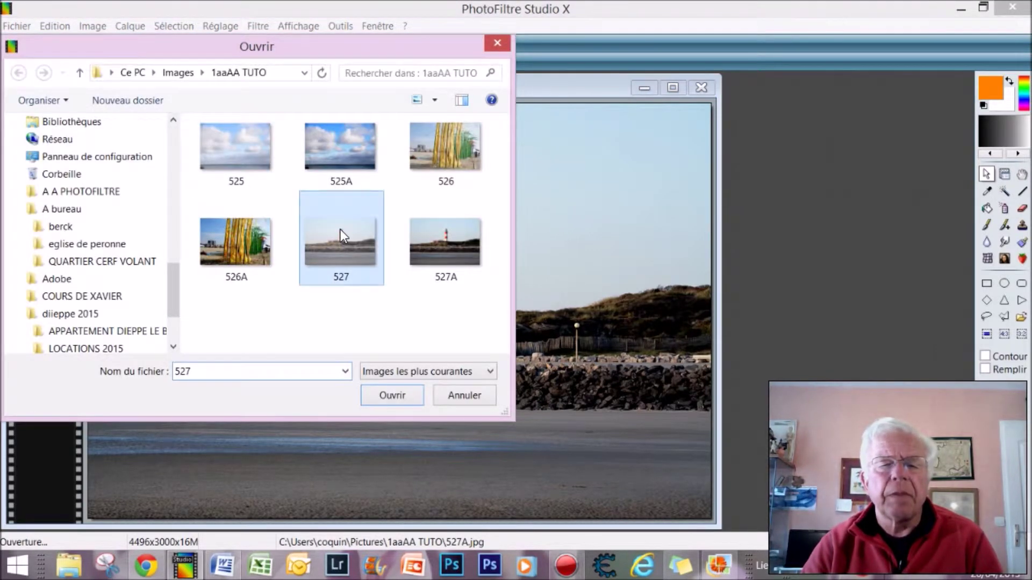
right_click(340, 230)
left_click(365, 160)
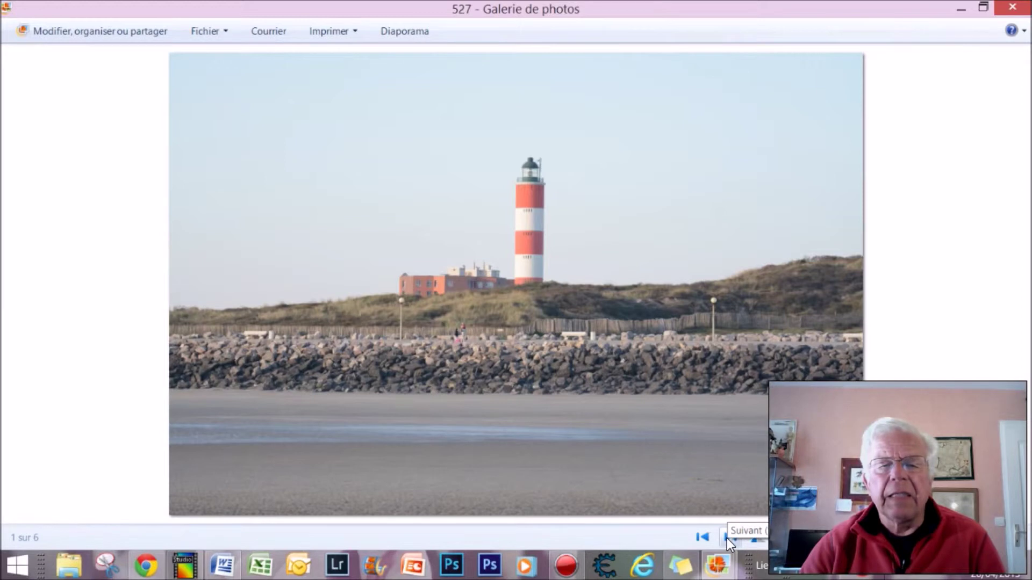
left_click(726, 537)
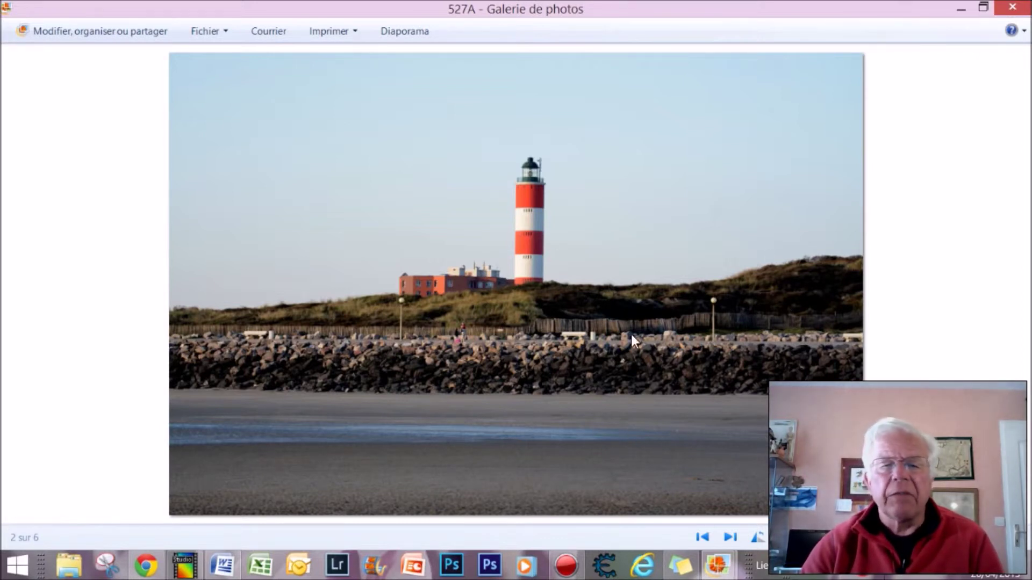
left_click(702, 537)
left_click(729, 537)
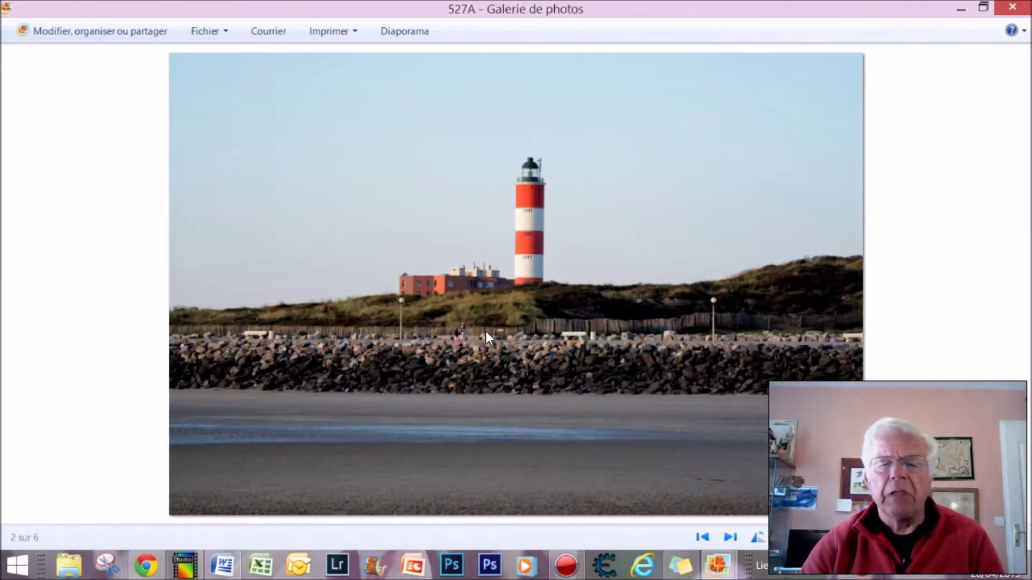
left_click(1013, 8)
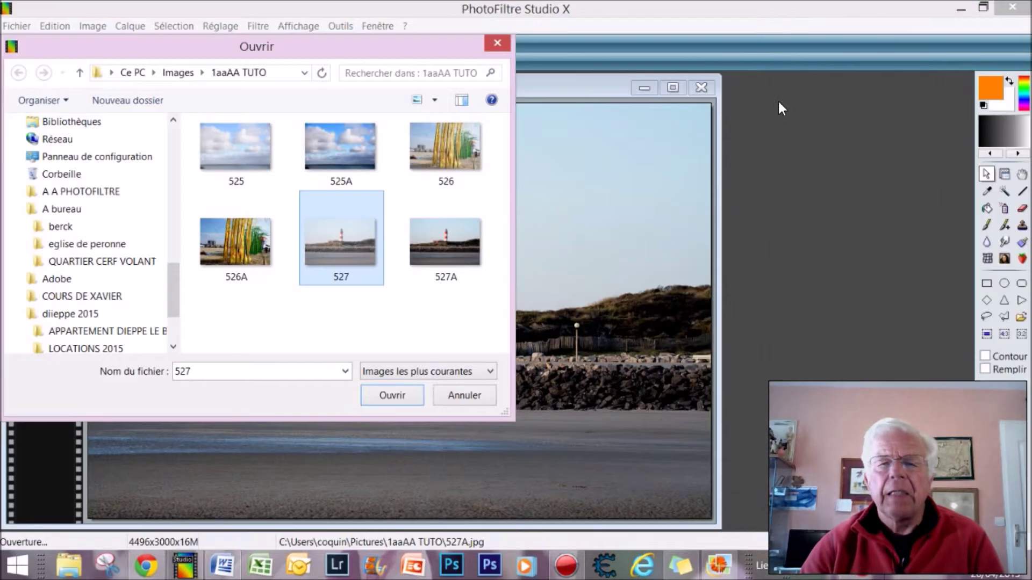
left_click(499, 45)
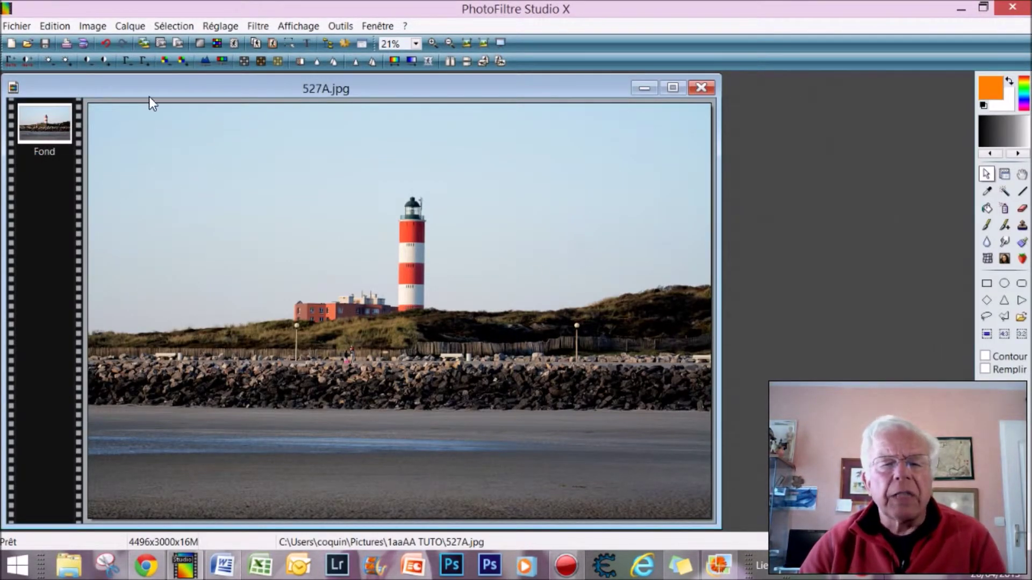
Undo the lighthouse photo's contrast change, and raise the minimum input level of its greyscale version's luminosity histogram to 74
left_click(108, 43)
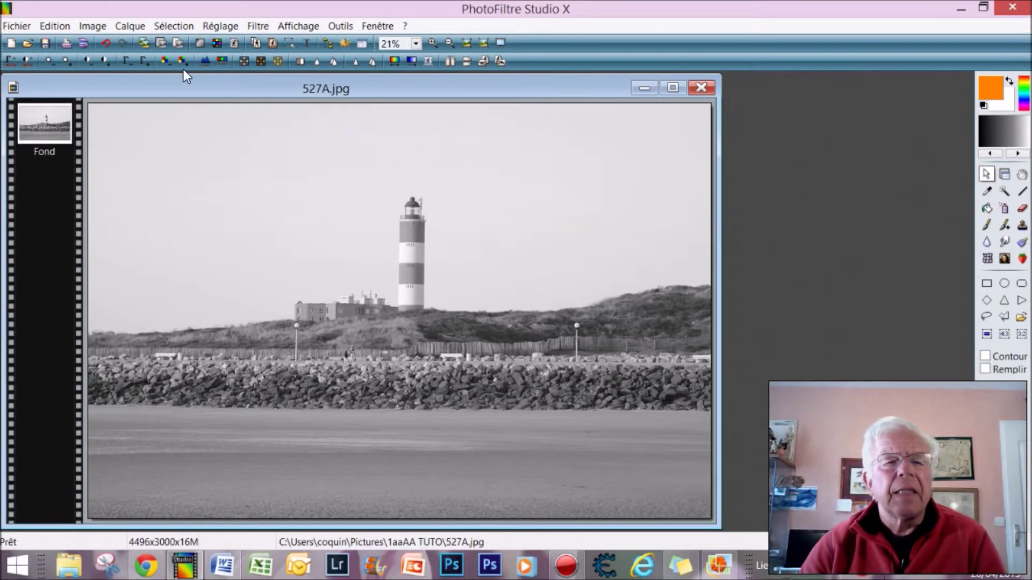
left_click(205, 60)
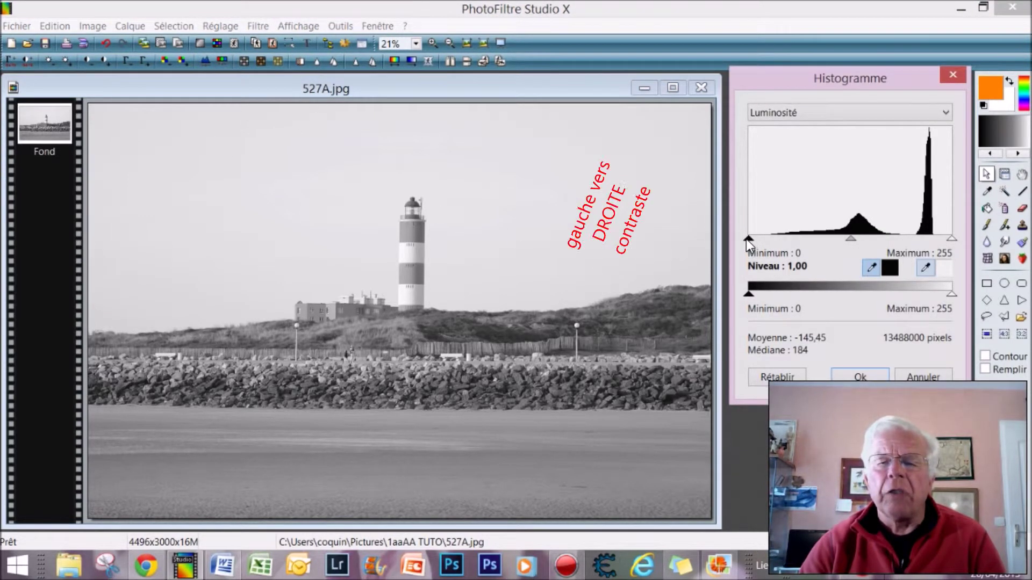
left_click_drag(748, 240, 776, 240)
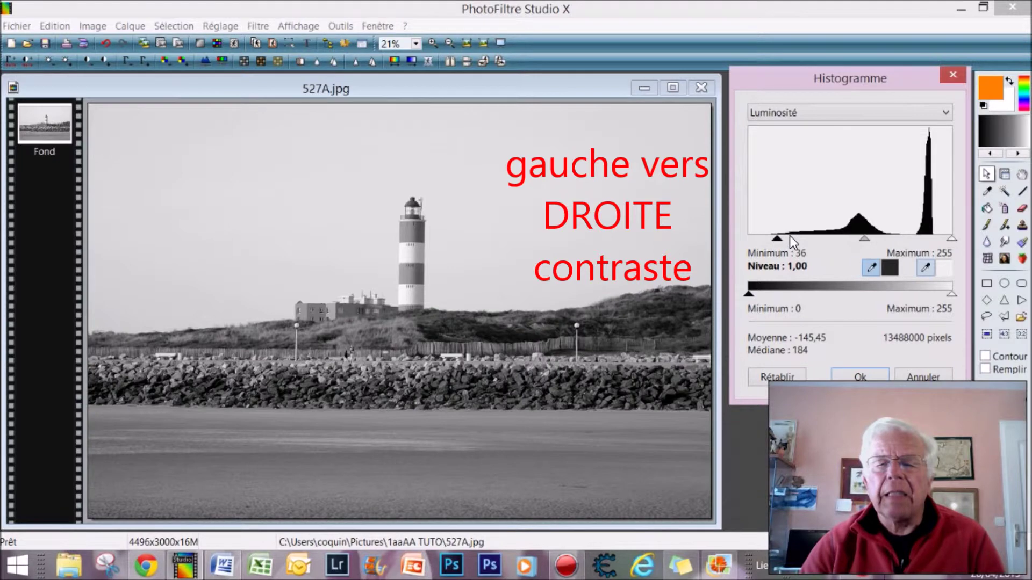
left_click_drag(779, 242, 807, 236)
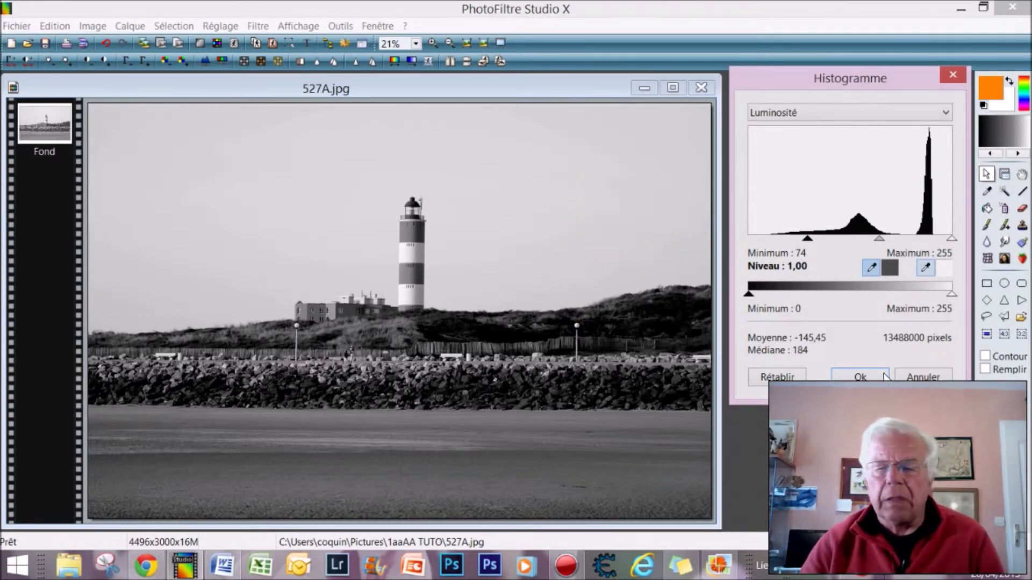
key("Return")
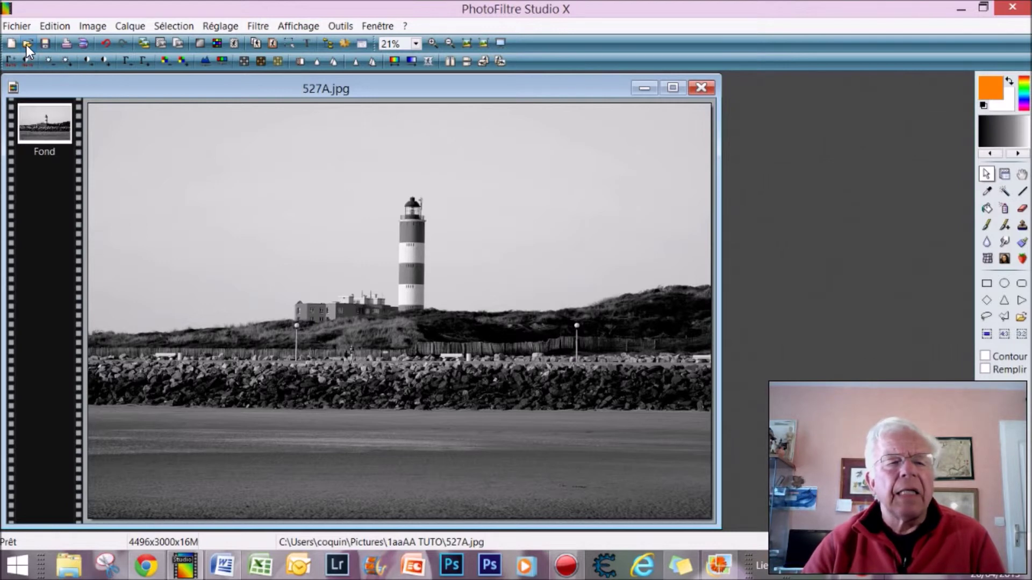
Save the black-and-white lighthouse photo as a JPEG copy named 527B with compression 90 in the standard format
left_click(16, 27)
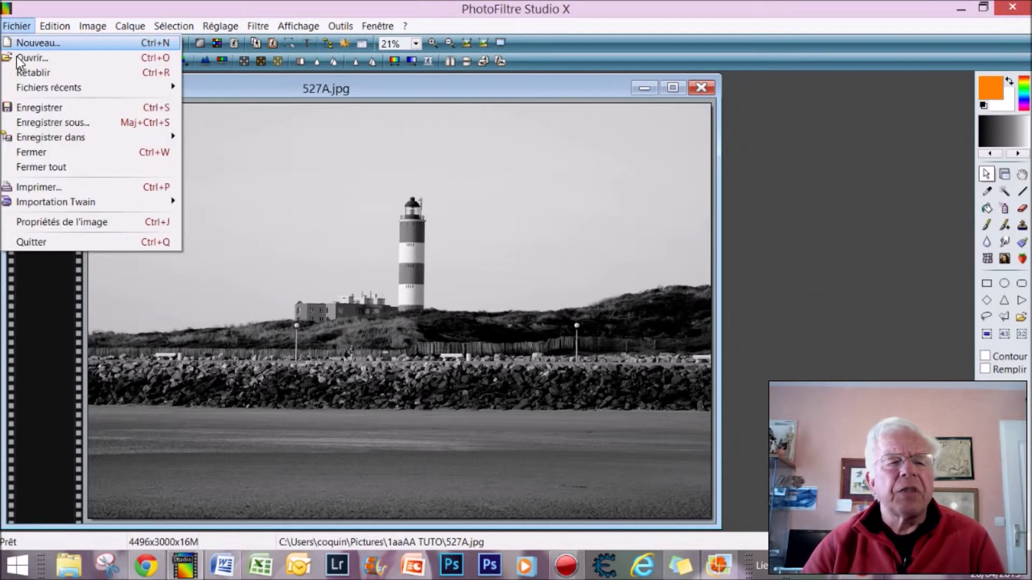
left_click(25, 122)
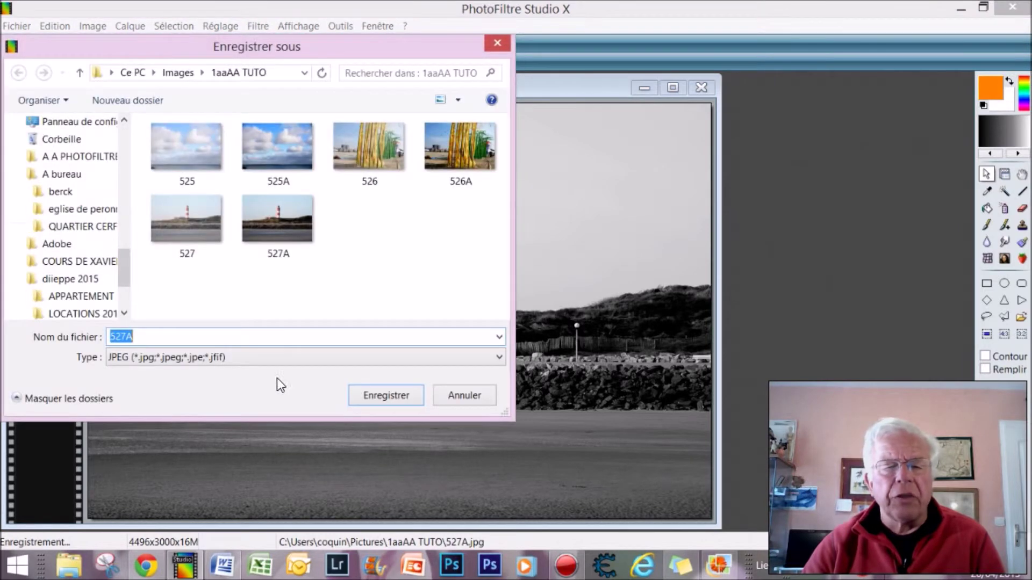
left_click_drag(127, 336, 141, 335)
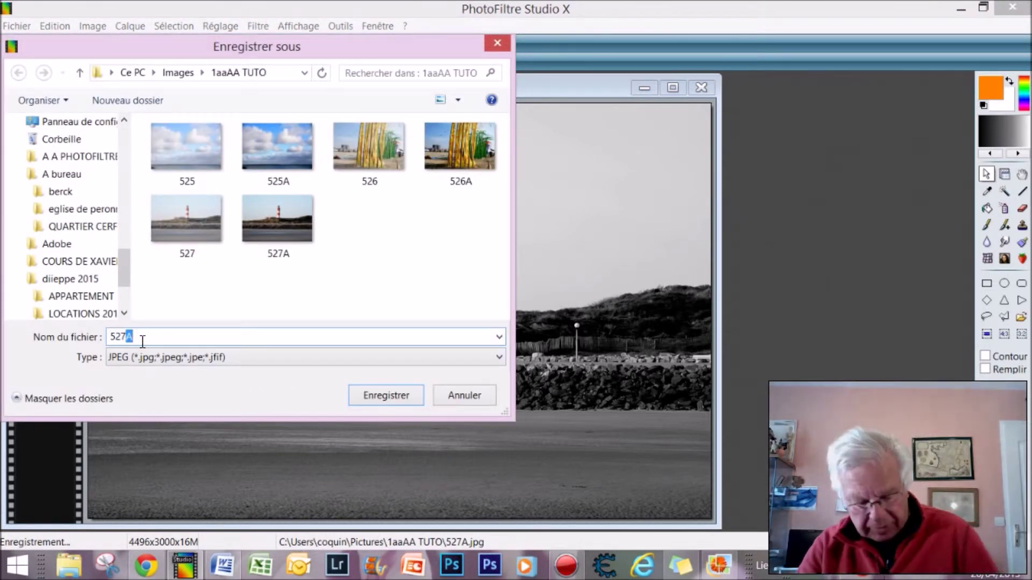
type("B")
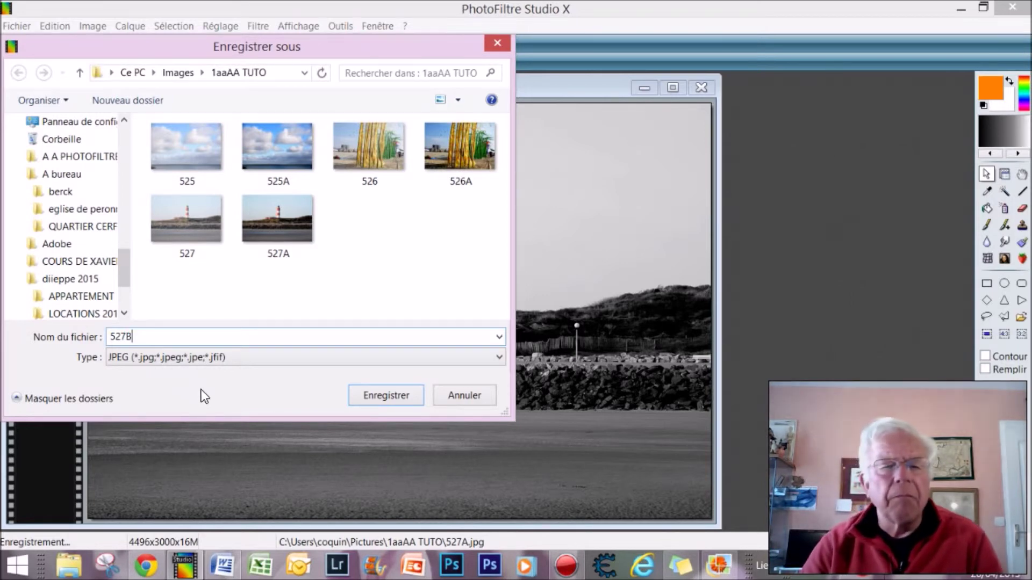
left_click(390, 399)
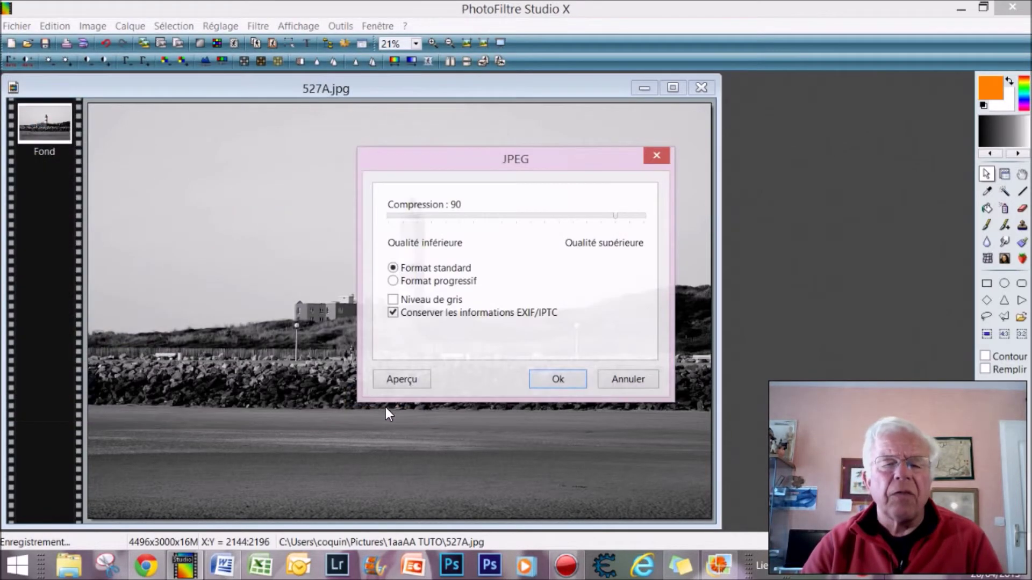
left_click(540, 378)
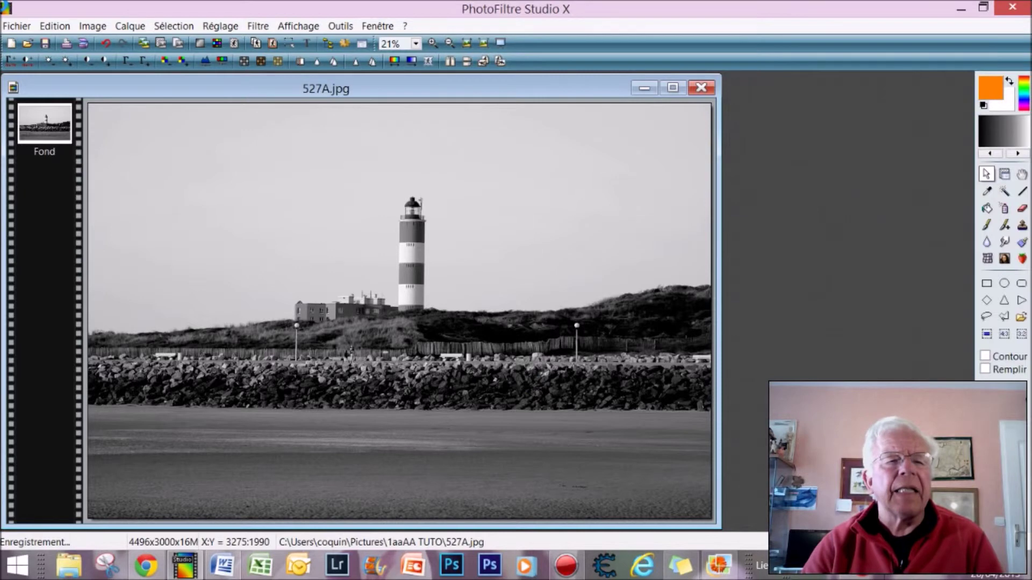
Preview photos 527, 527A and 527B in turn in the photo gallery to compare the original, contrasted and black-and-white versions
left_click(26, 43)
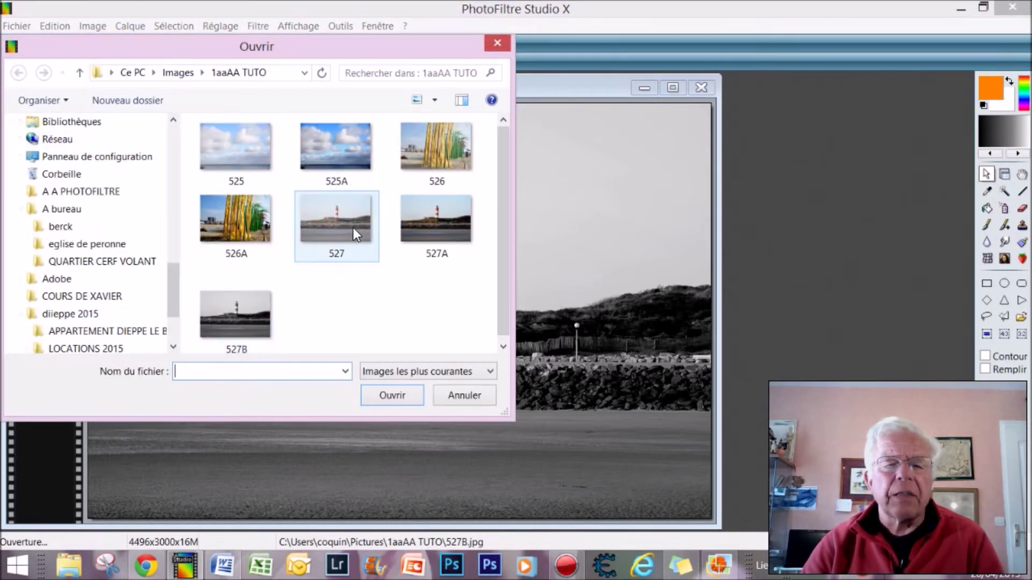
right_click(325, 218)
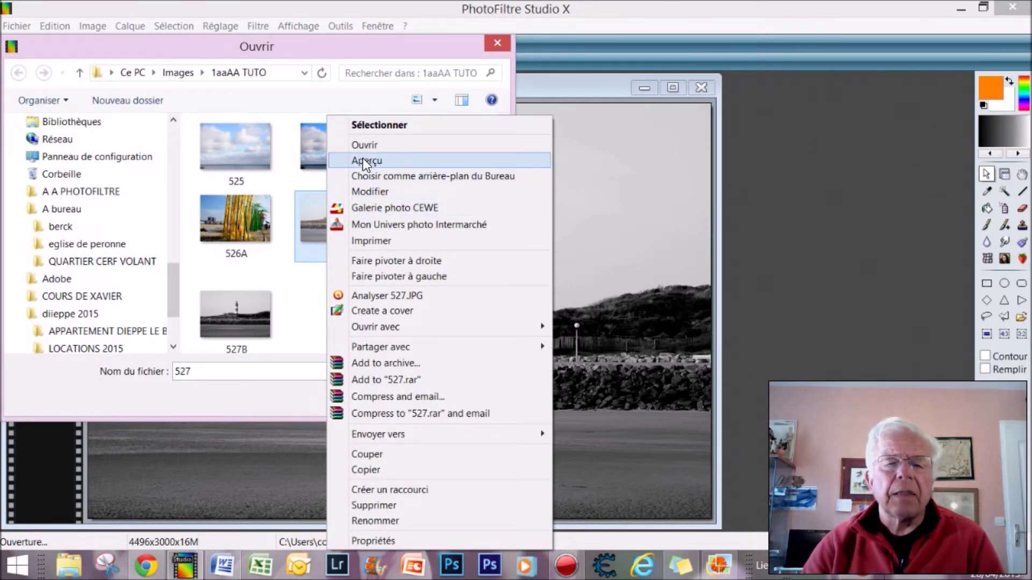
key("Escape")
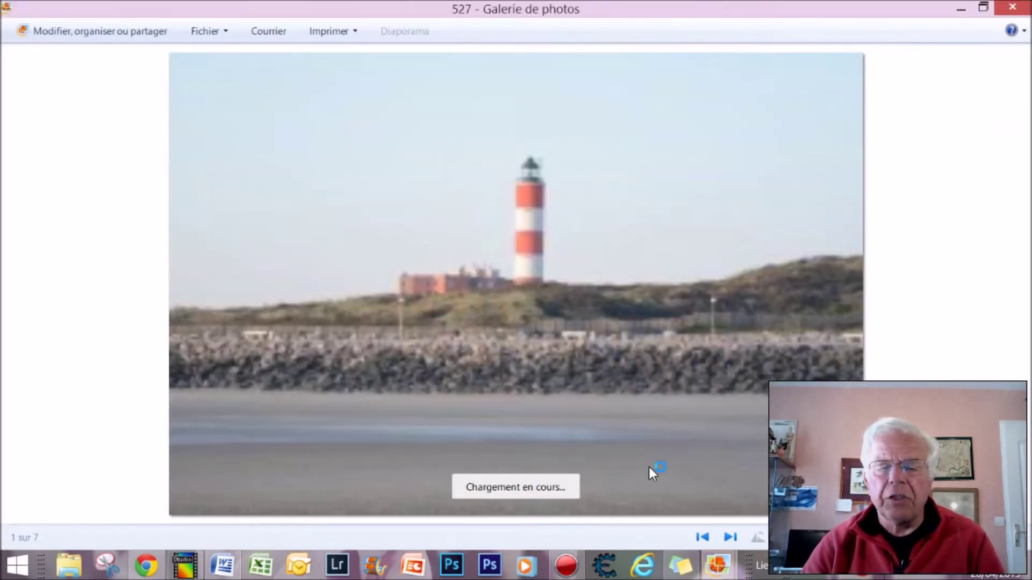
left_click(730, 540)
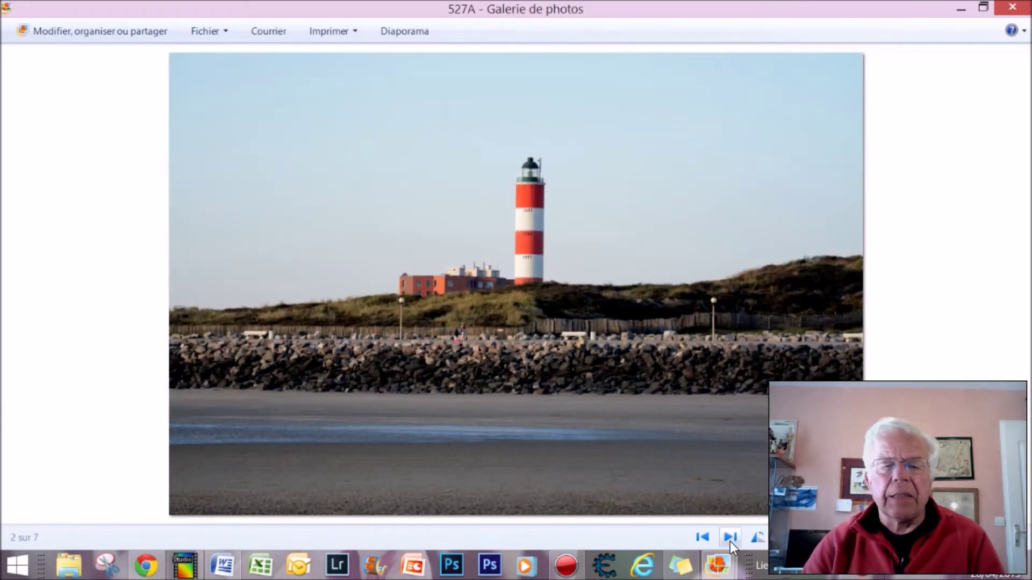
left_click(730, 541)
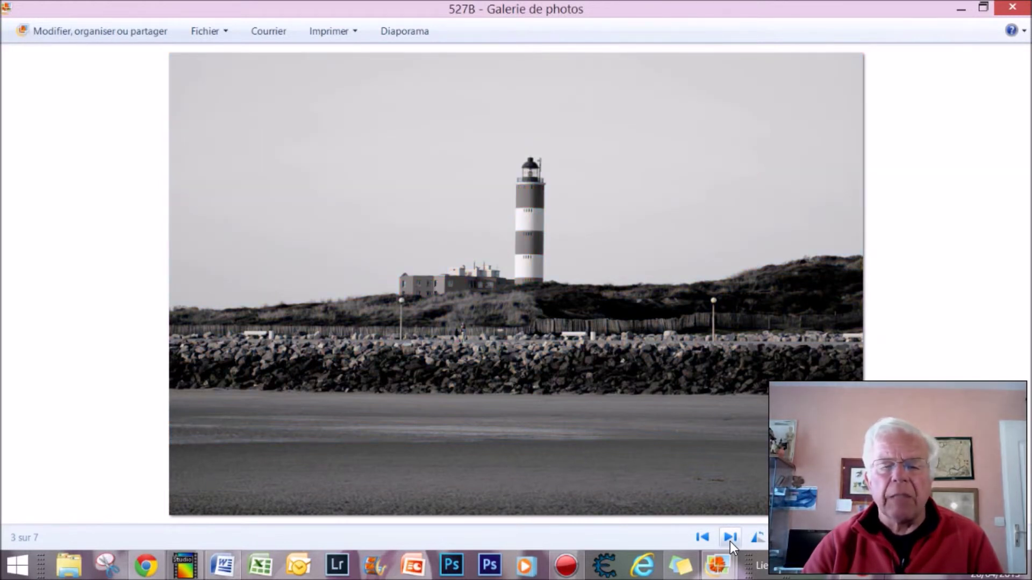
left_click(702, 537)
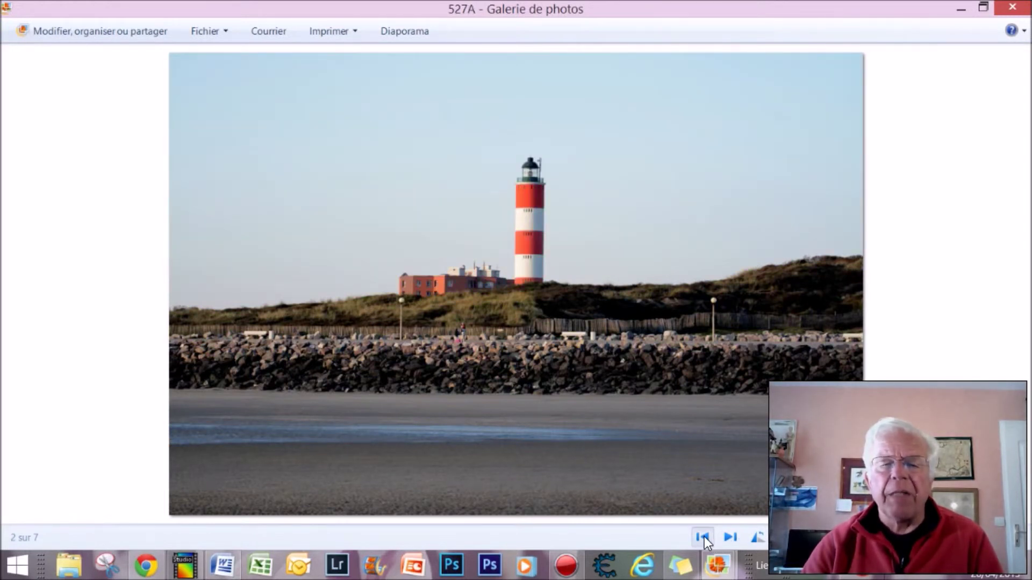
left_click(704, 536)
left_click(727, 536)
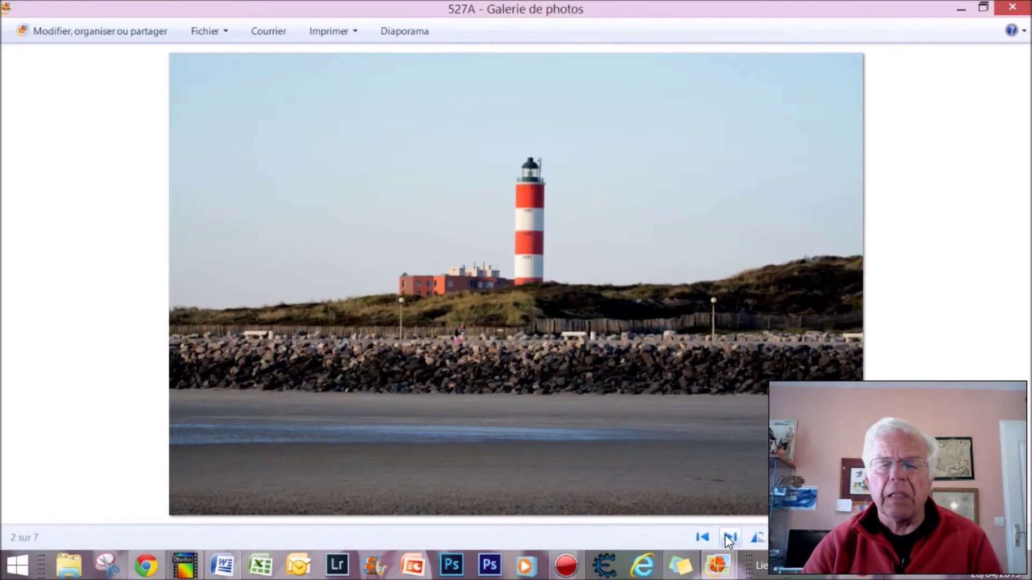
left_click(704, 537)
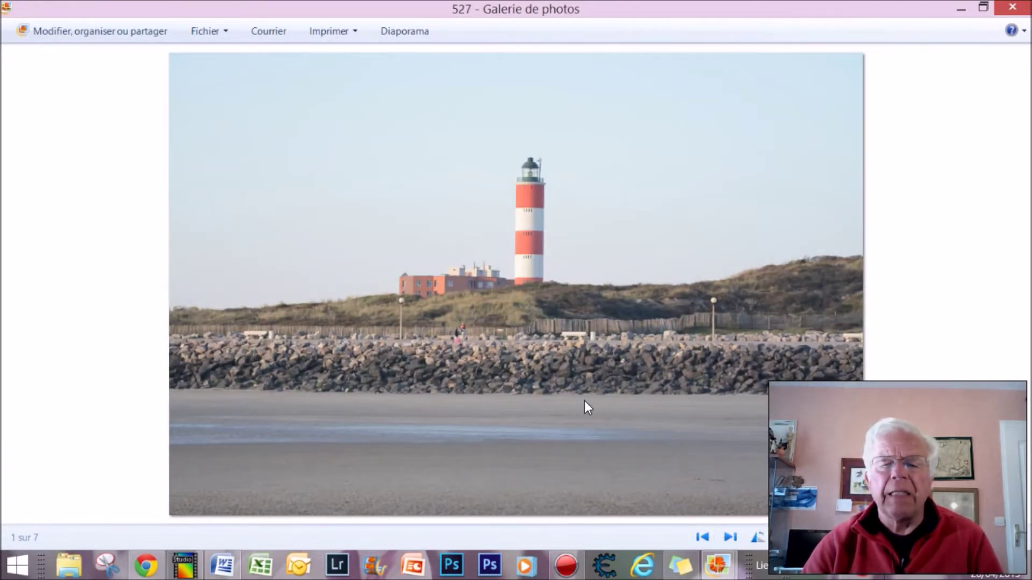
left_click(727, 537)
left_click(728, 537)
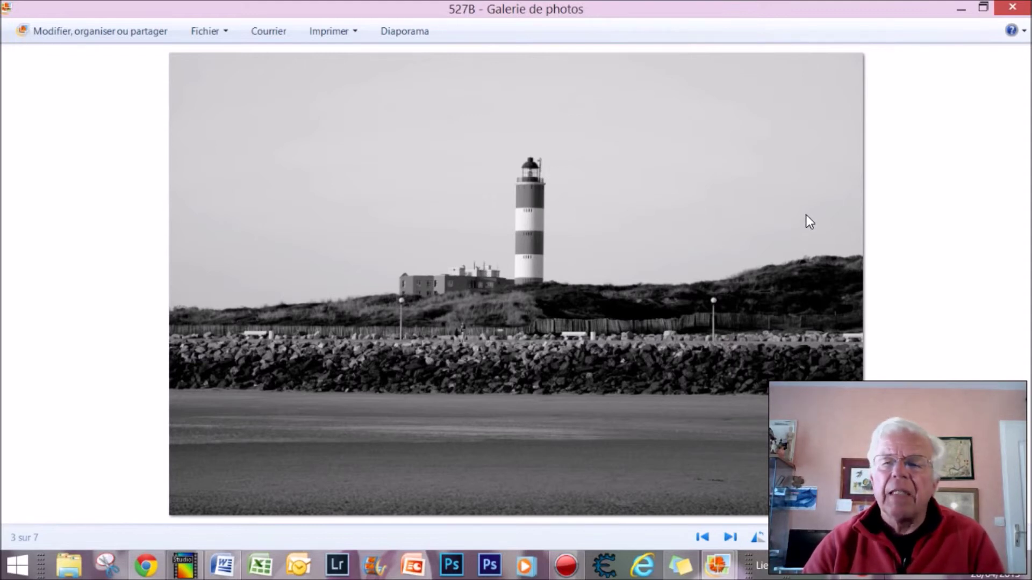
left_click(1012, 7)
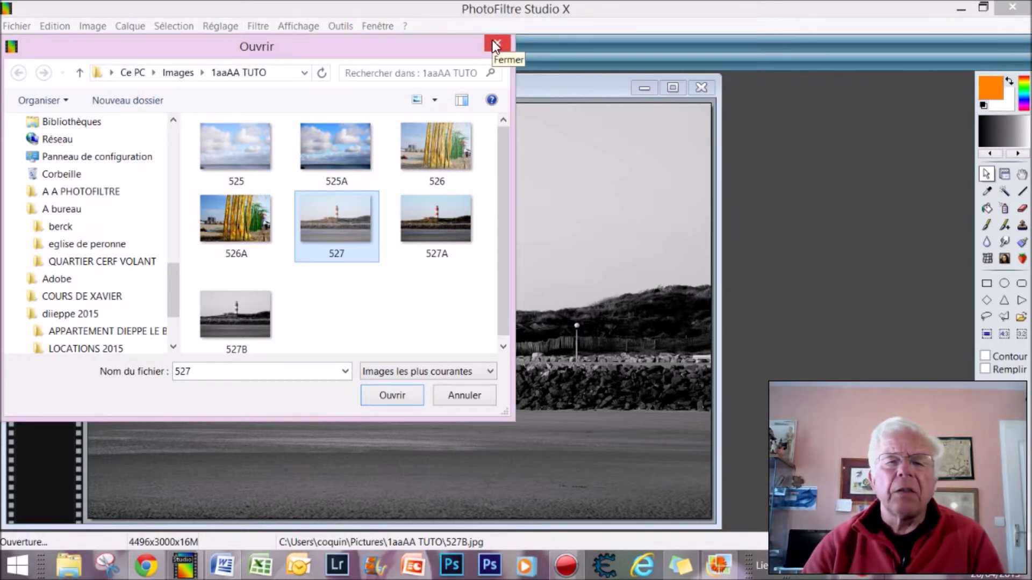
left_click(493, 42)
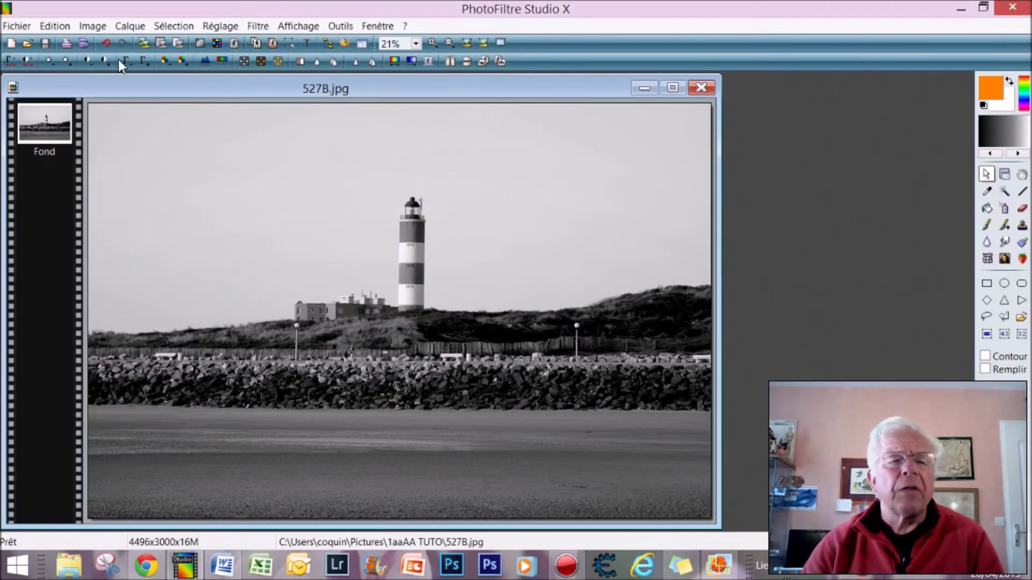
Undo the edits on the open 527B image, and close it and the program without saving the changes
left_click(102, 47)
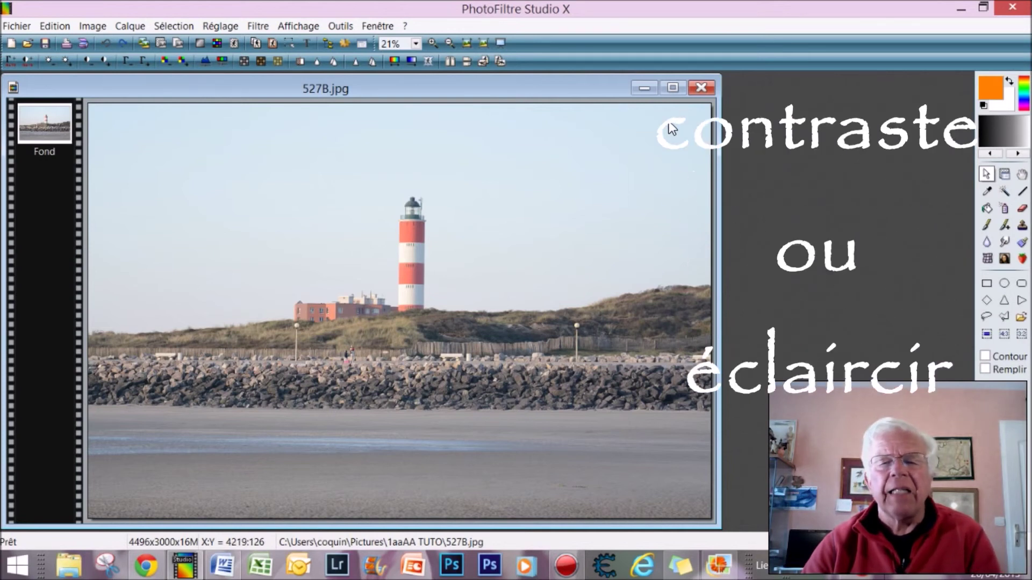
left_click(701, 88)
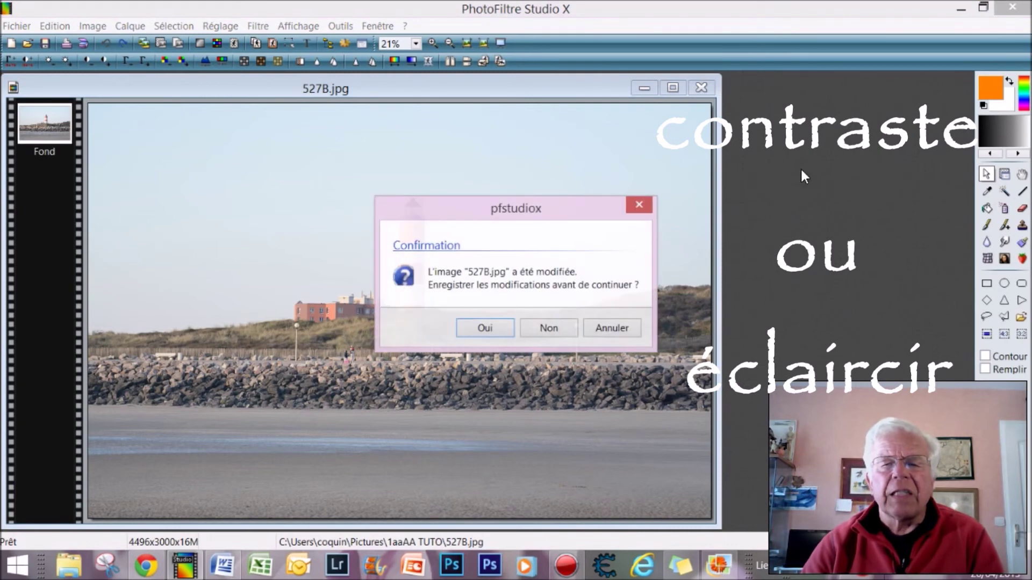
left_click(542, 328)
left_click(1012, 7)
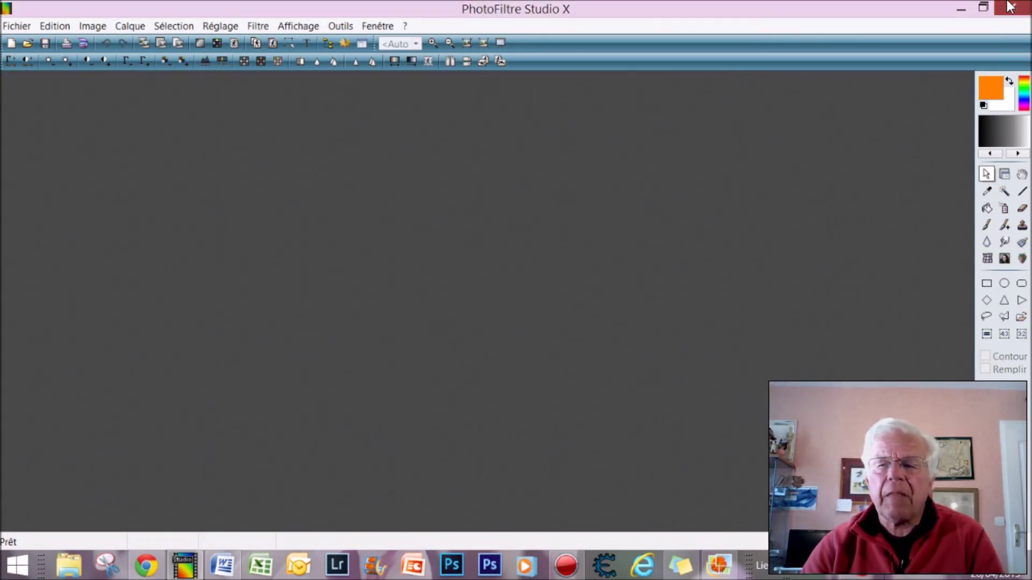